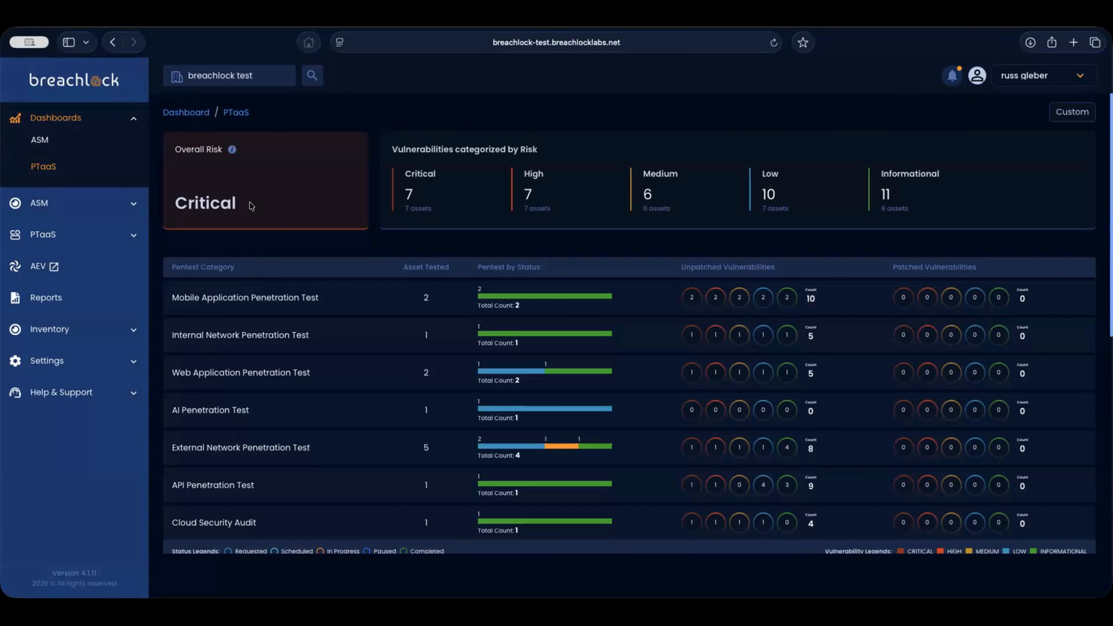
- Point out the Critical risk rating and the Patched Vulnerabilities column, then expand the PTaaS menu
double_click(203, 201)
left_click(214, 200)
left_click_drag(897, 265, 971, 267)
left_click(970, 267)
left_click(49, 231)
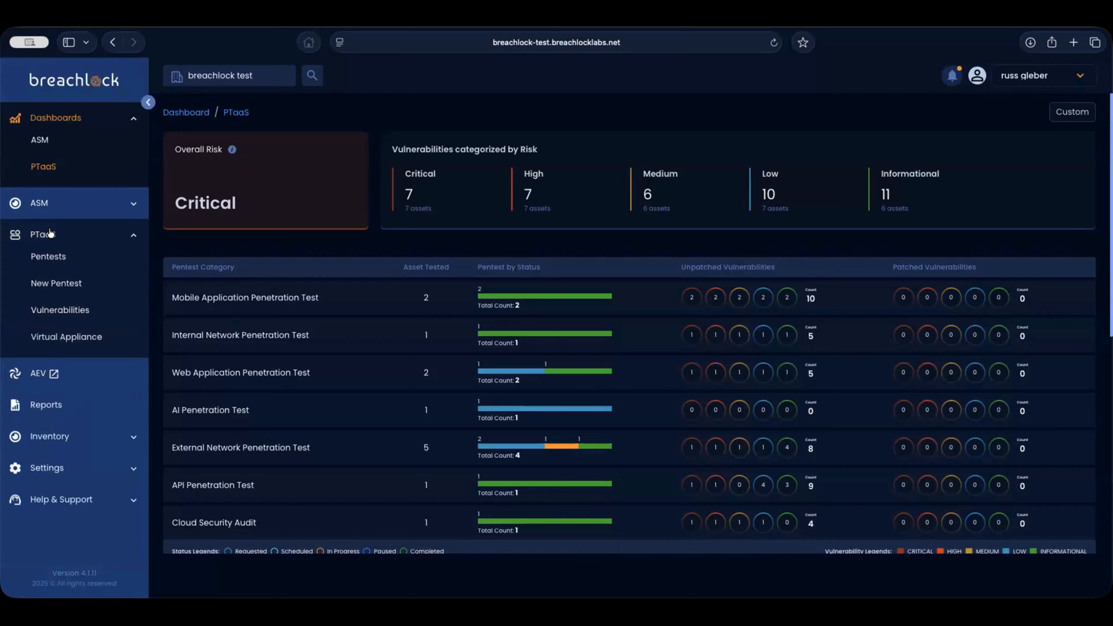
- Start a new pentest named 'Crown Jewel Application'
left_click(53, 284)
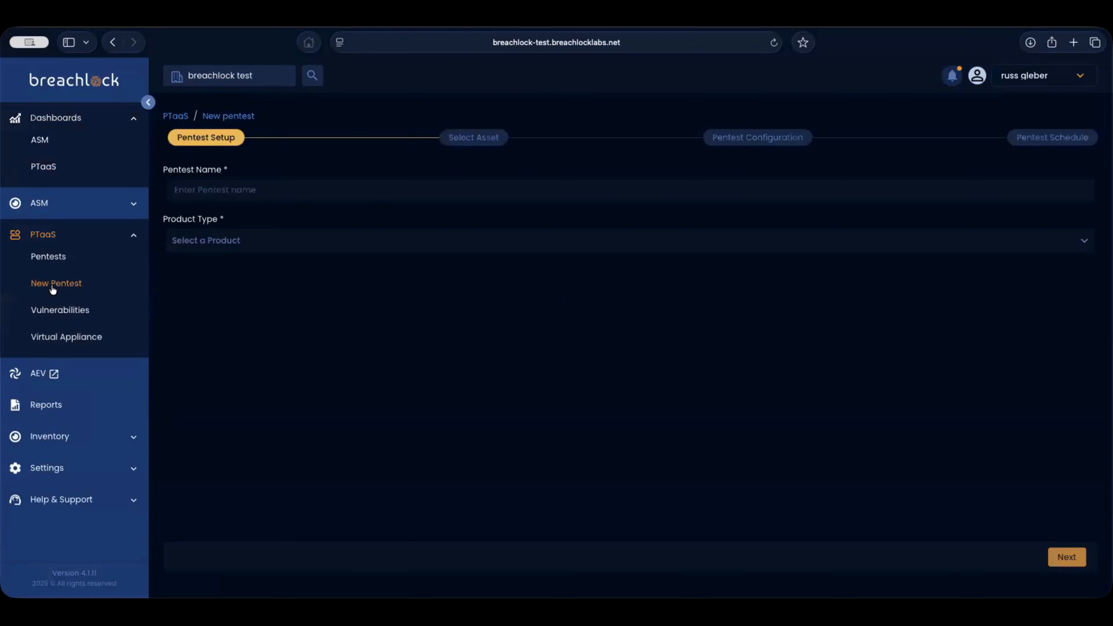
left_click(256, 190)
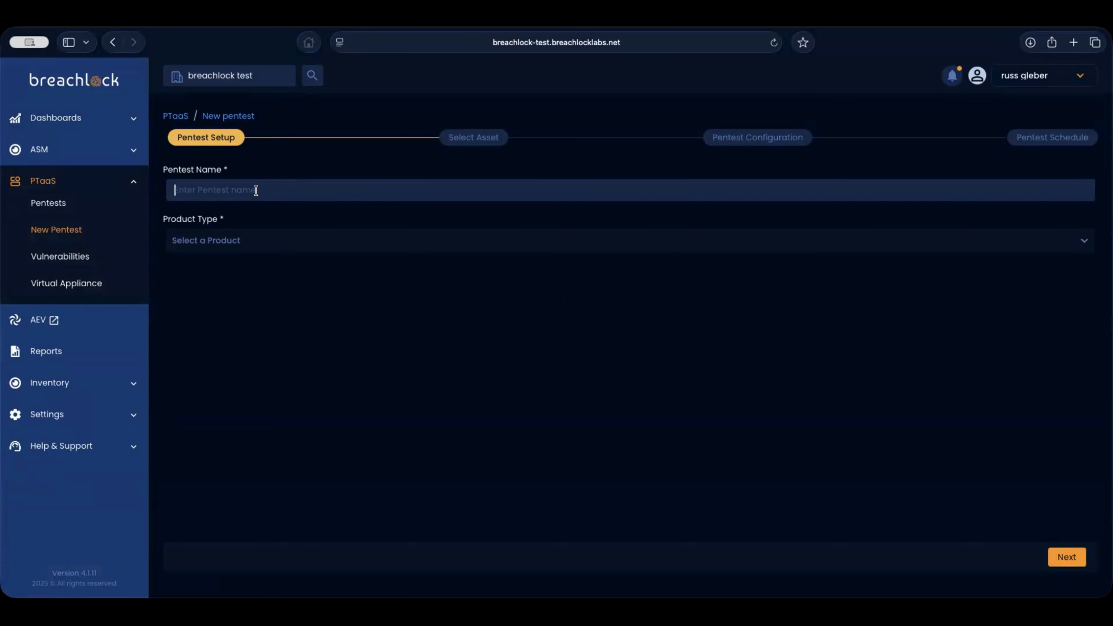
type("Crown Jewel Application")
- Choose Web Application Penetration Test as the product type and continue to asset selection
left_click(298, 241)
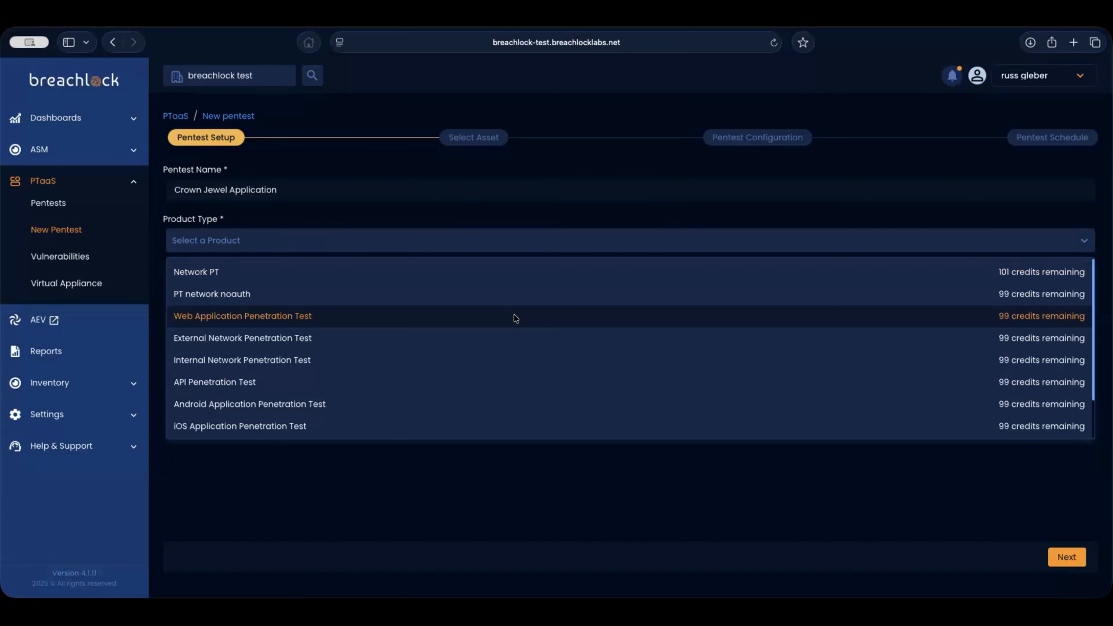
left_click(368, 322)
key("Tab")
key("Return")
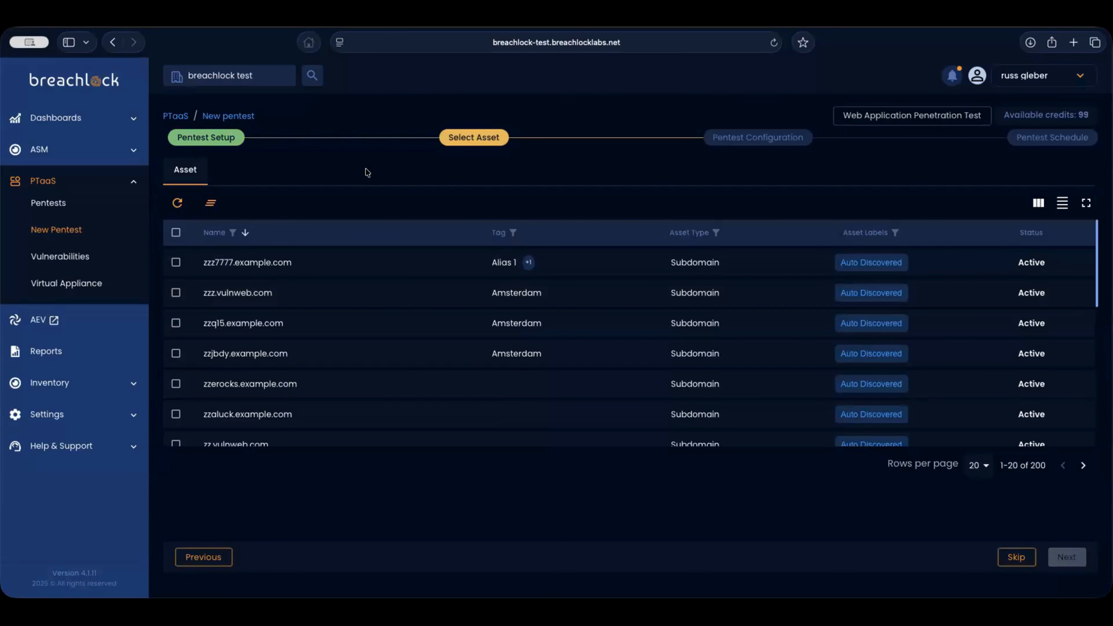
- Select zzz.vulnweb.com as the pentest asset and continue to the configuration step
left_click(61, 387)
left_click(119, 380)
left_click(122, 383)
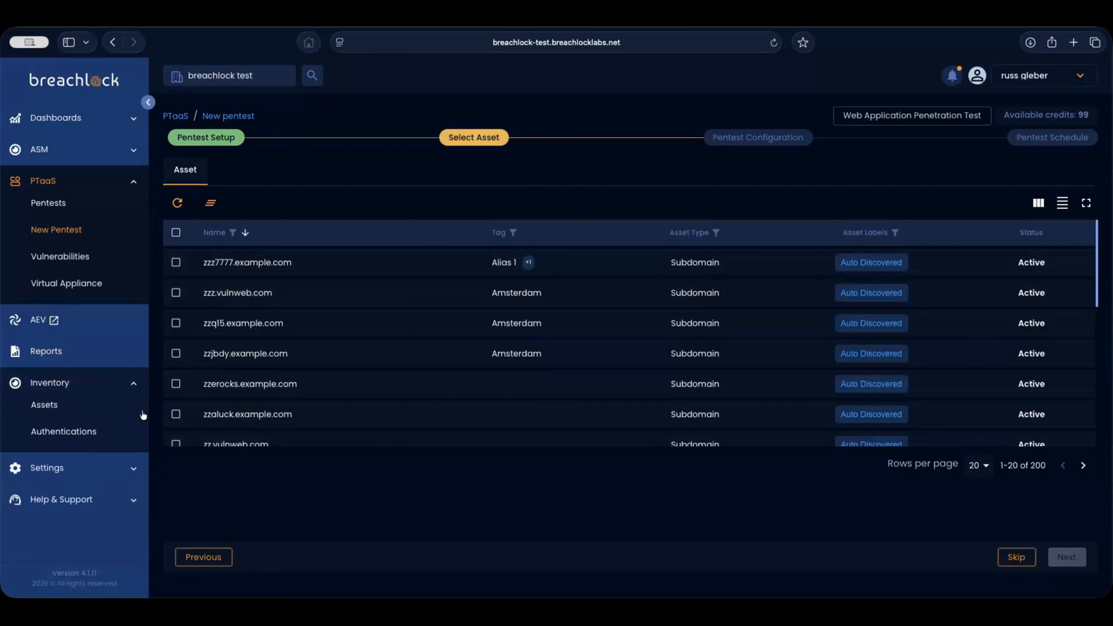
left_click(126, 384)
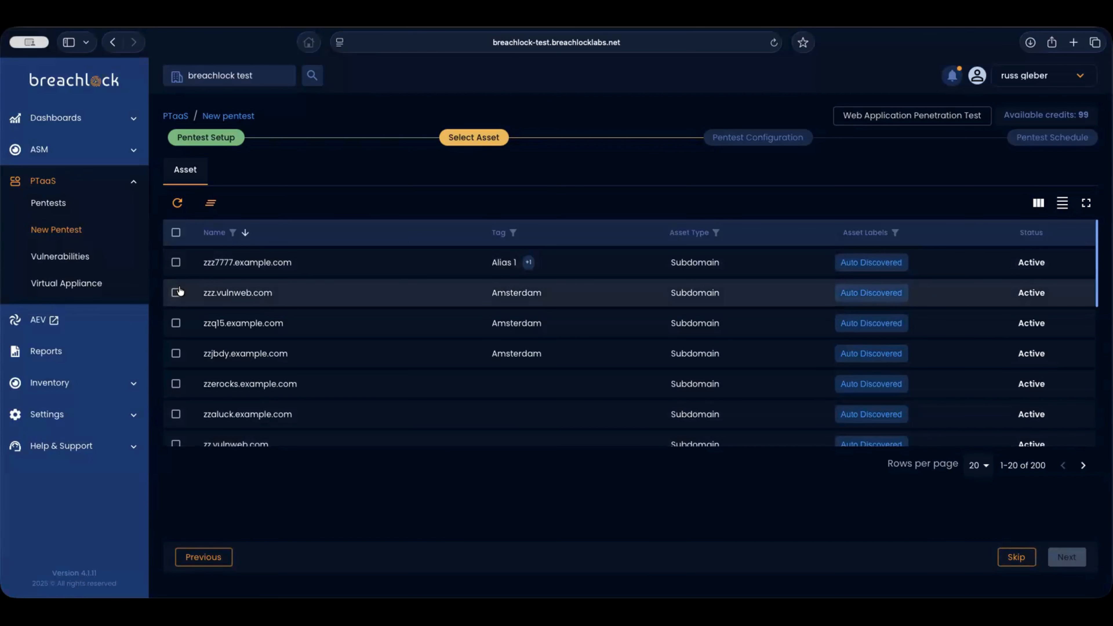
left_click(176, 293)
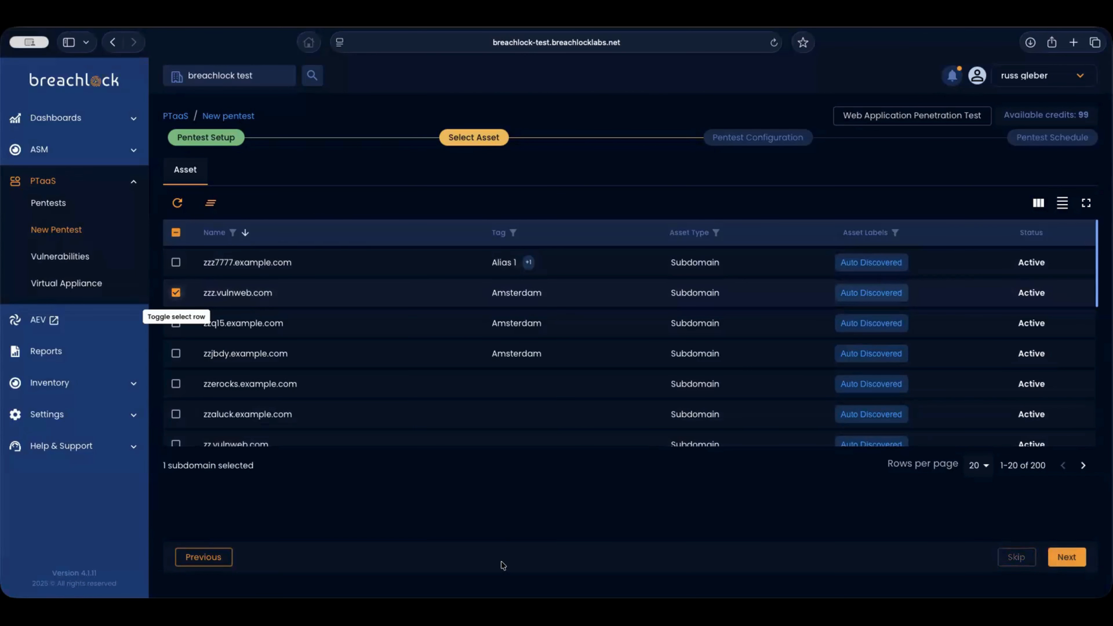
left_click(1072, 559)
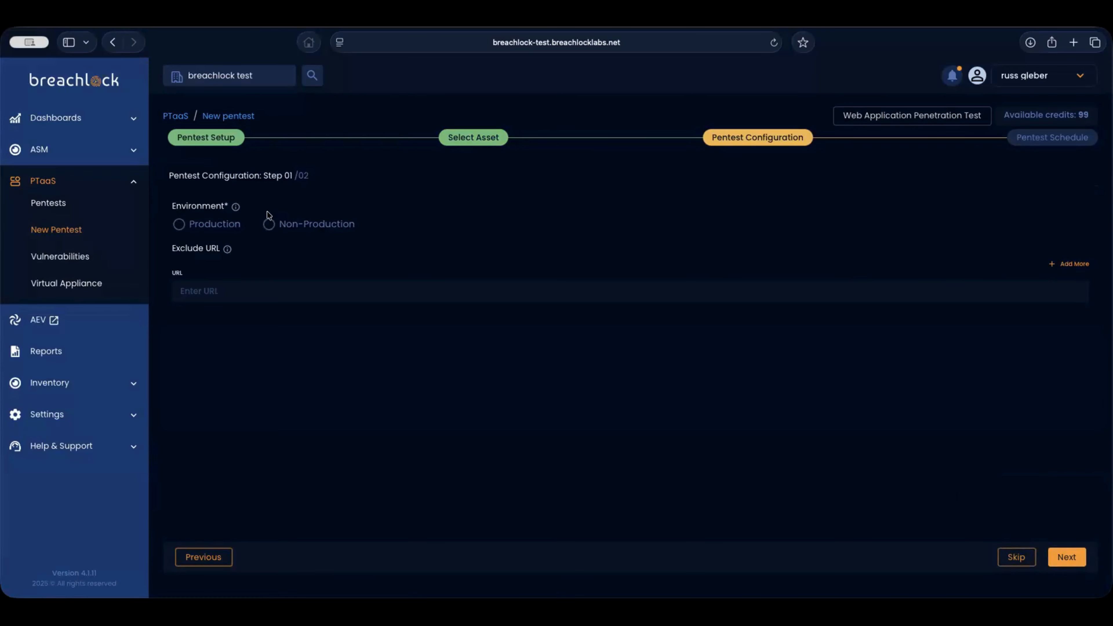
- Set the pentest environment to Production and continue to configuration step 02
left_click(211, 226)
left_click(267, 230)
left_click(231, 224)
left_click(1067, 557)
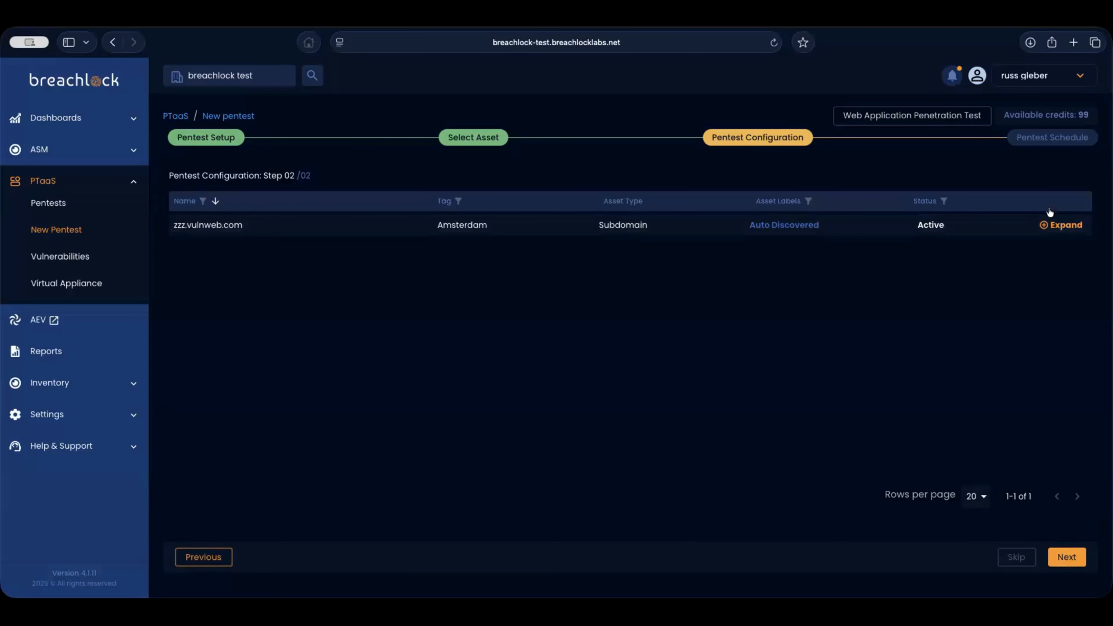
- Add an authentication profile named 'Standard User' for zzz.vulnweb.com
left_click(1064, 228)
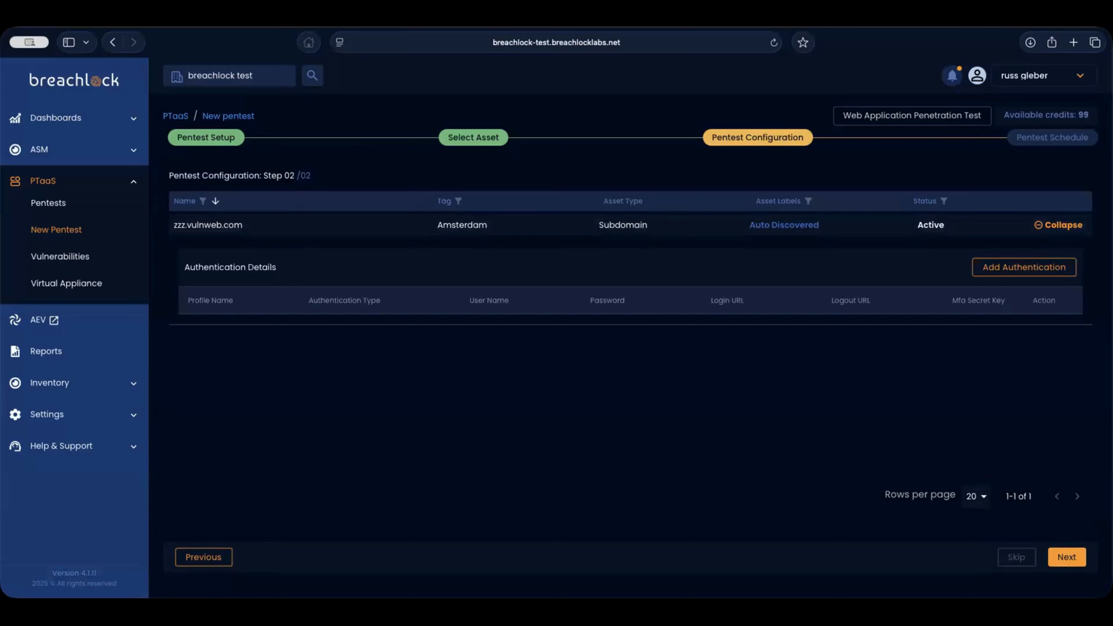
left_click(1006, 273)
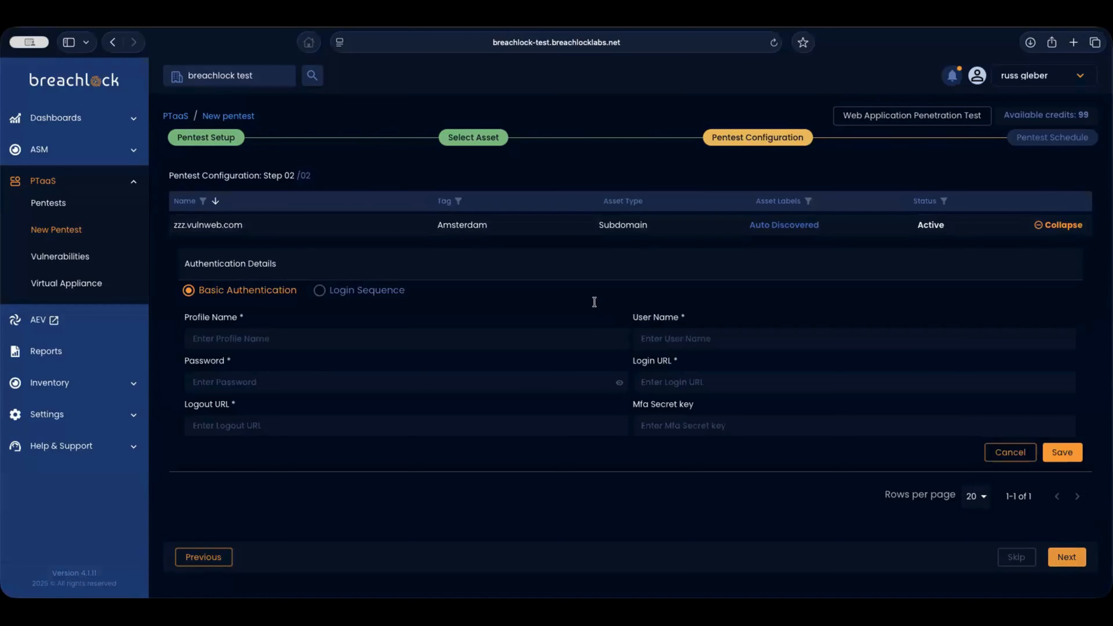
left_click(285, 337)
type("Standra")
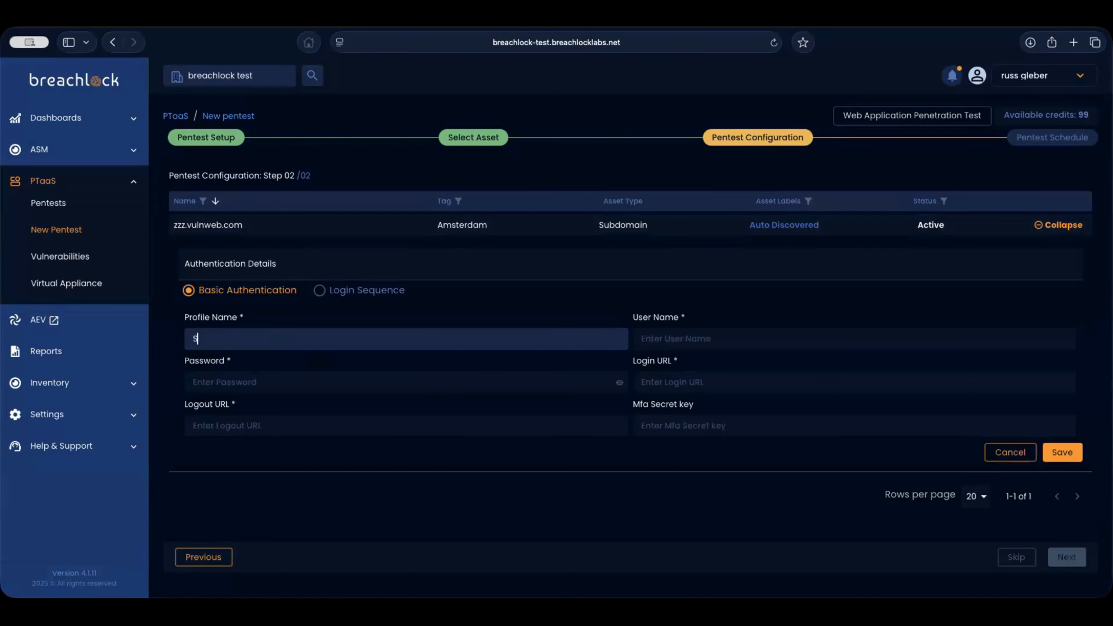
key("BackSpace")
key("BackSpace")
type("ard User")
- Enter the profile's user name, password, login and logout URLs, save it, and select it
left_click(672, 342)
type("user")
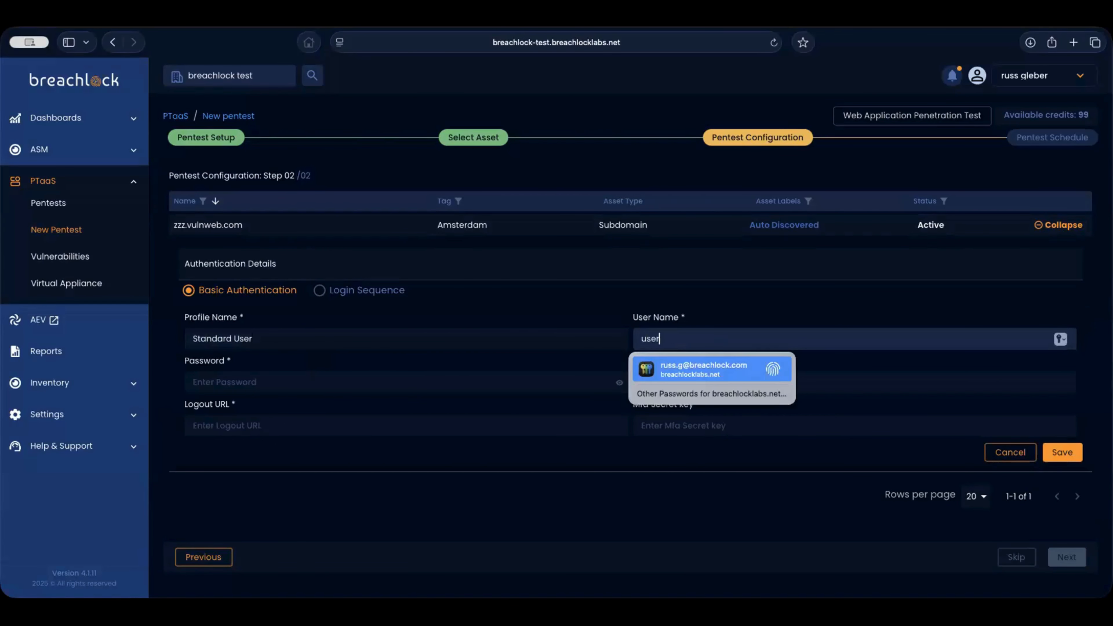
key("Tab")
type("pass")
left_click(659, 385)
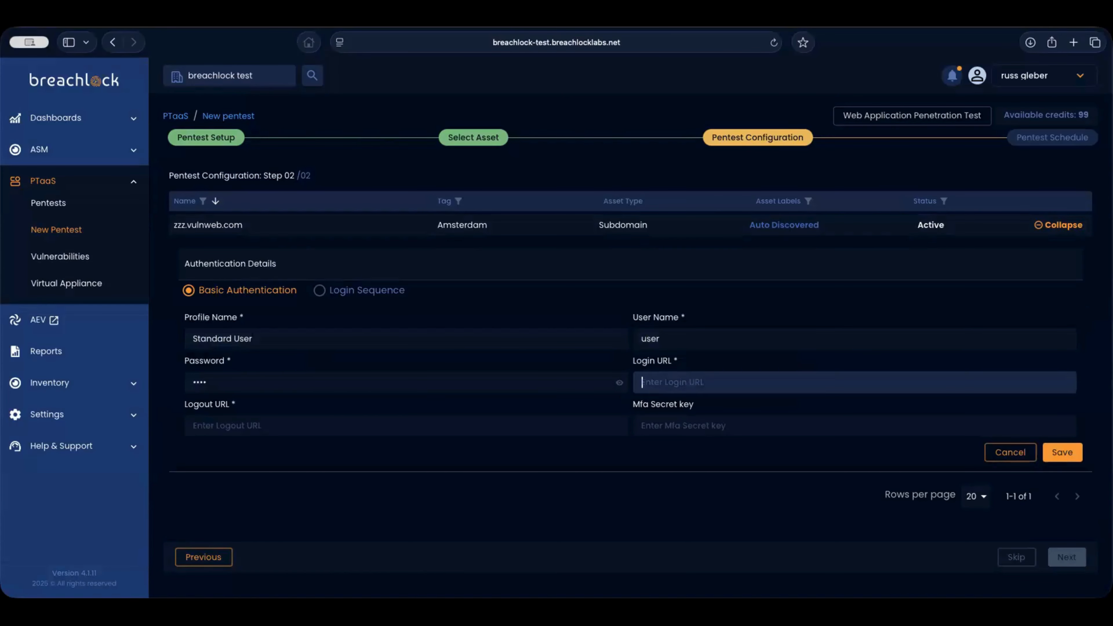
type("user")
left_click(285, 426)
type("user")
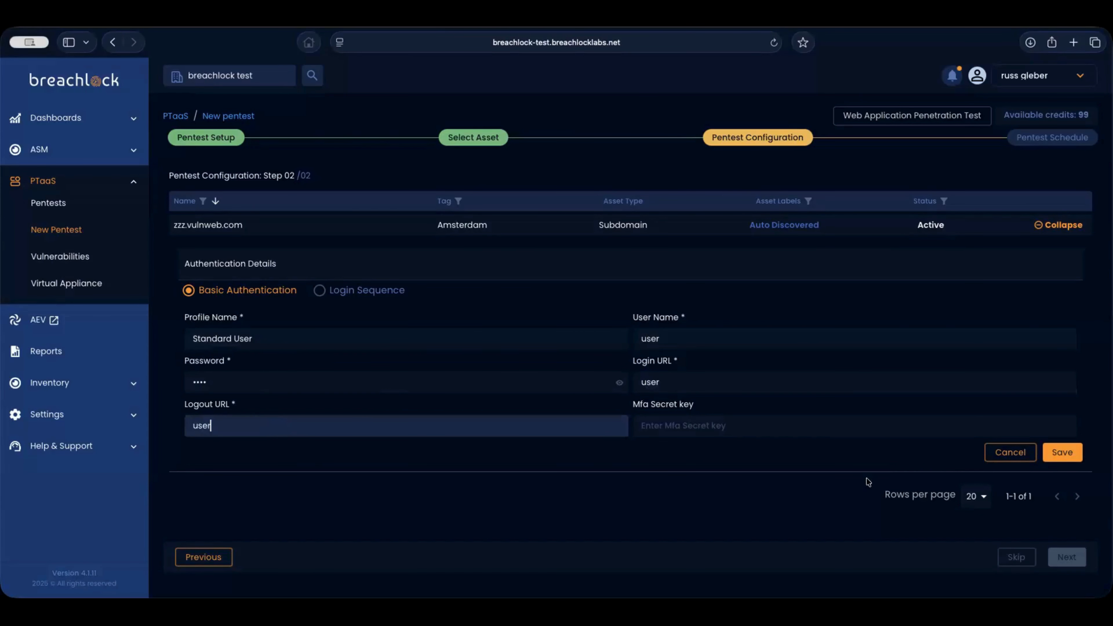
left_click(1064, 452)
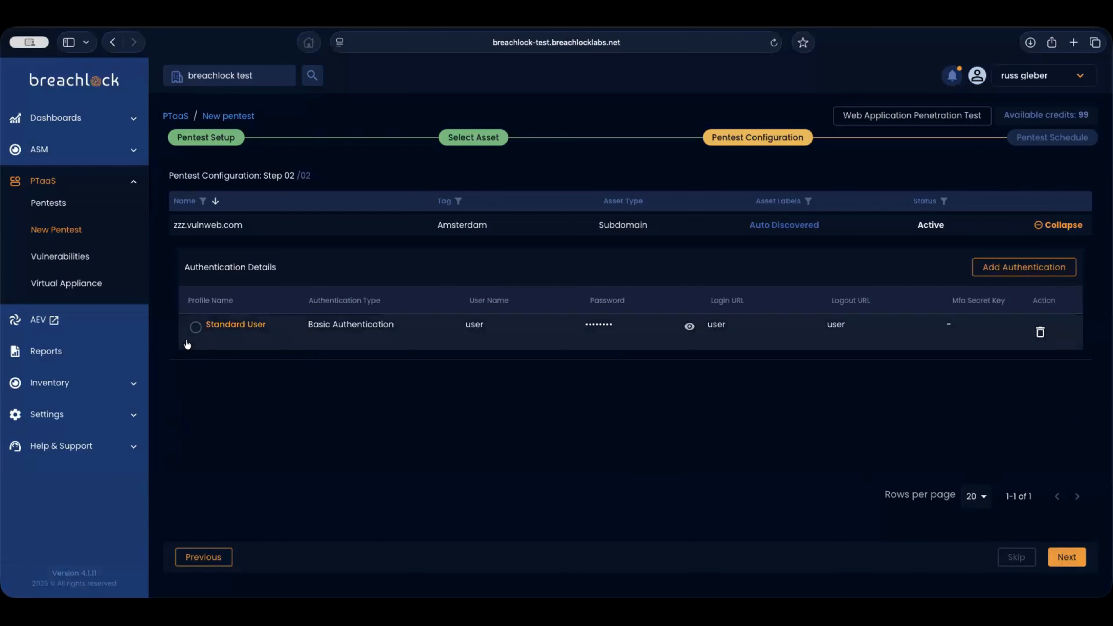
left_click(196, 327)
left_click(1064, 558)
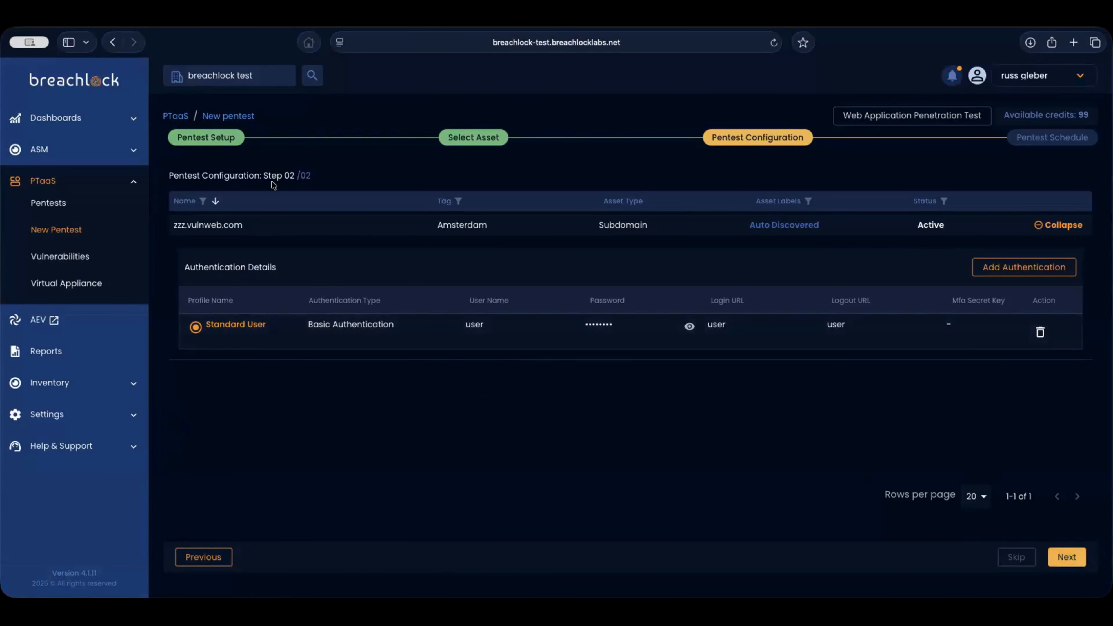
- Schedule the start for Oct 17, 2025 06:31 PM in Eastern Time (US & Canada)
left_click(252, 195)
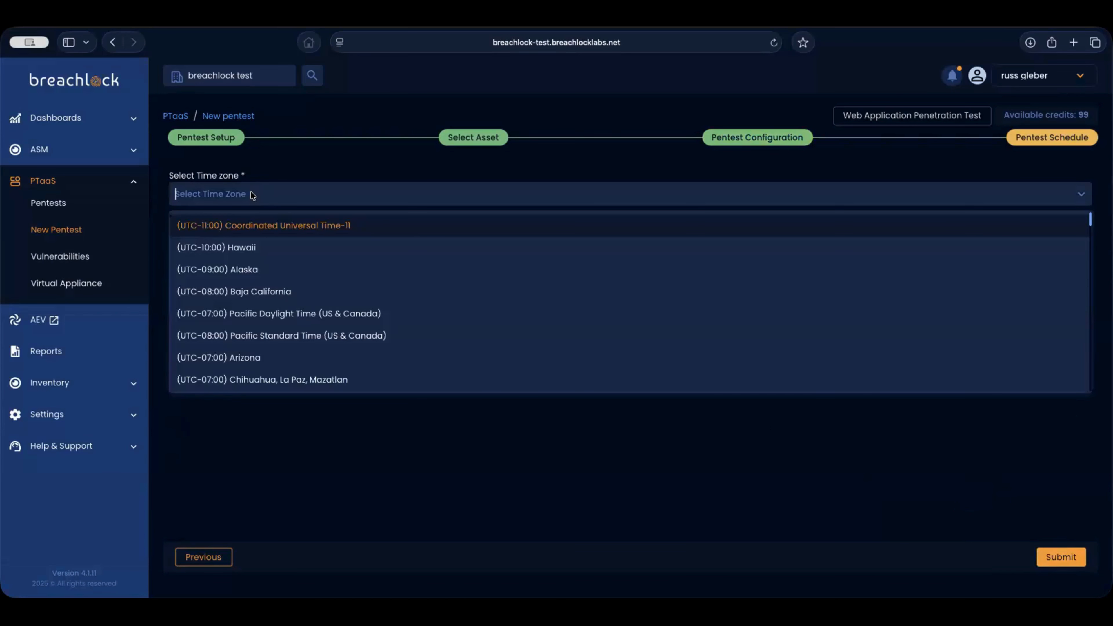
type("eastern")
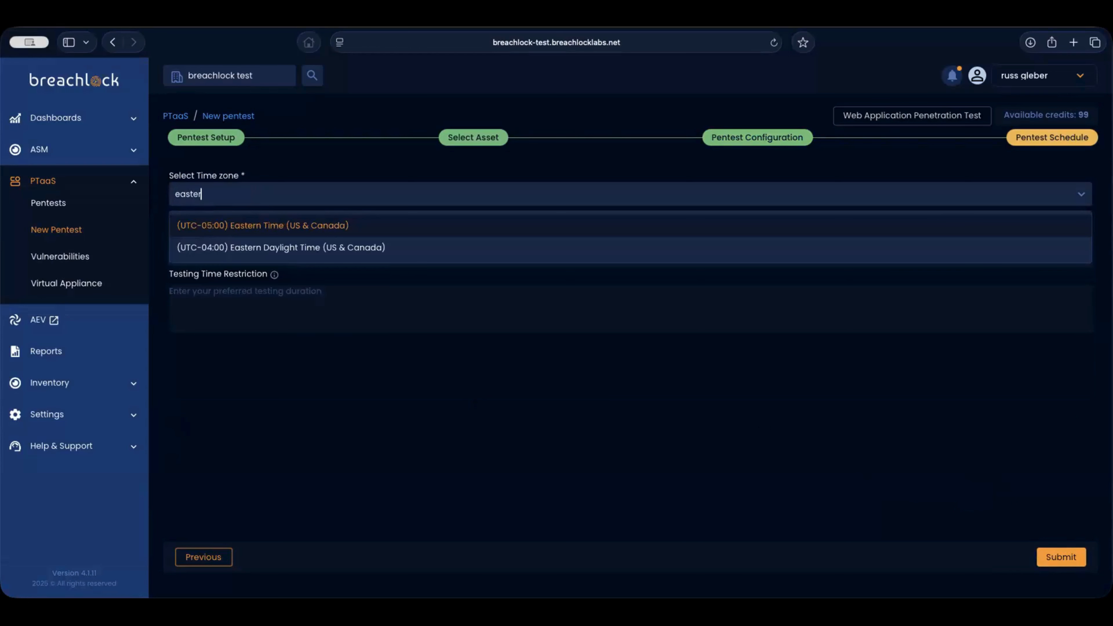
left_click(248, 225)
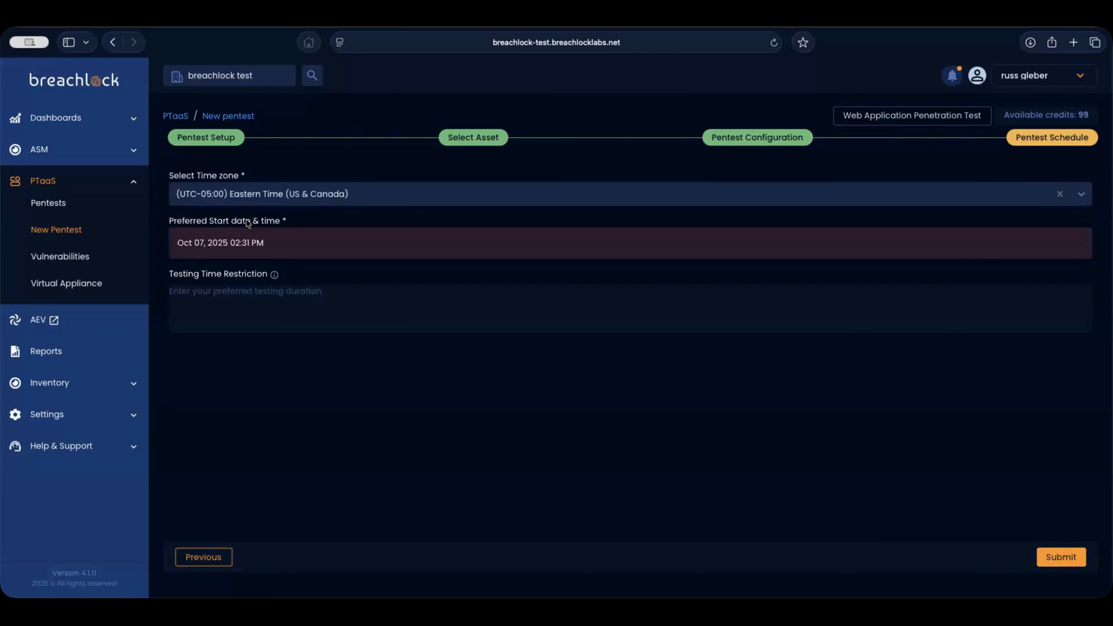
left_click(272, 243)
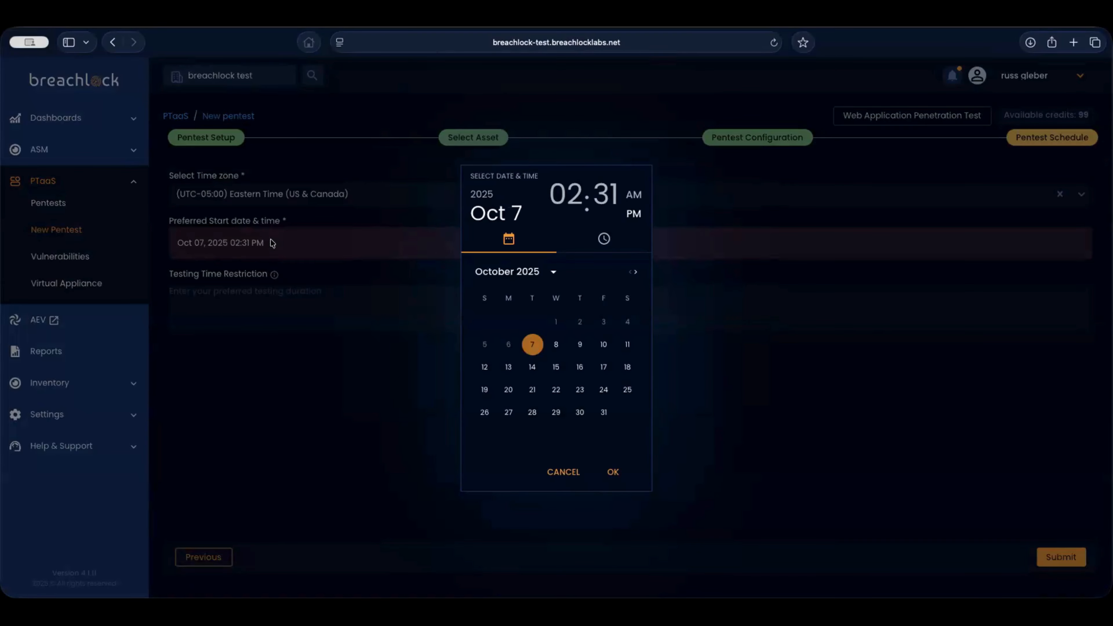
left_click(603, 367)
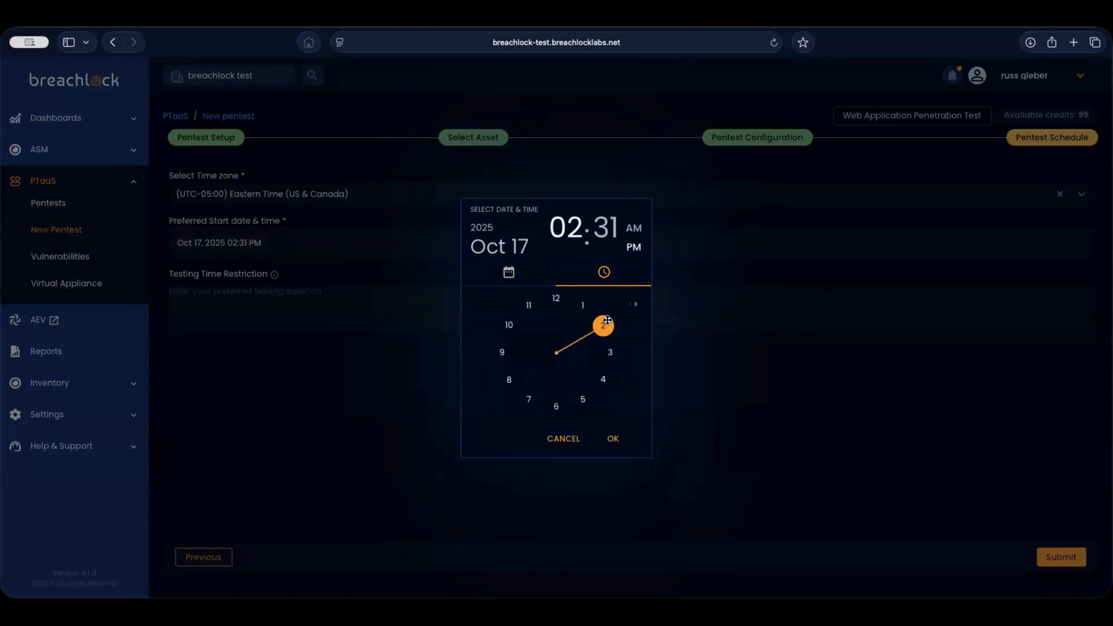
left_click(557, 405)
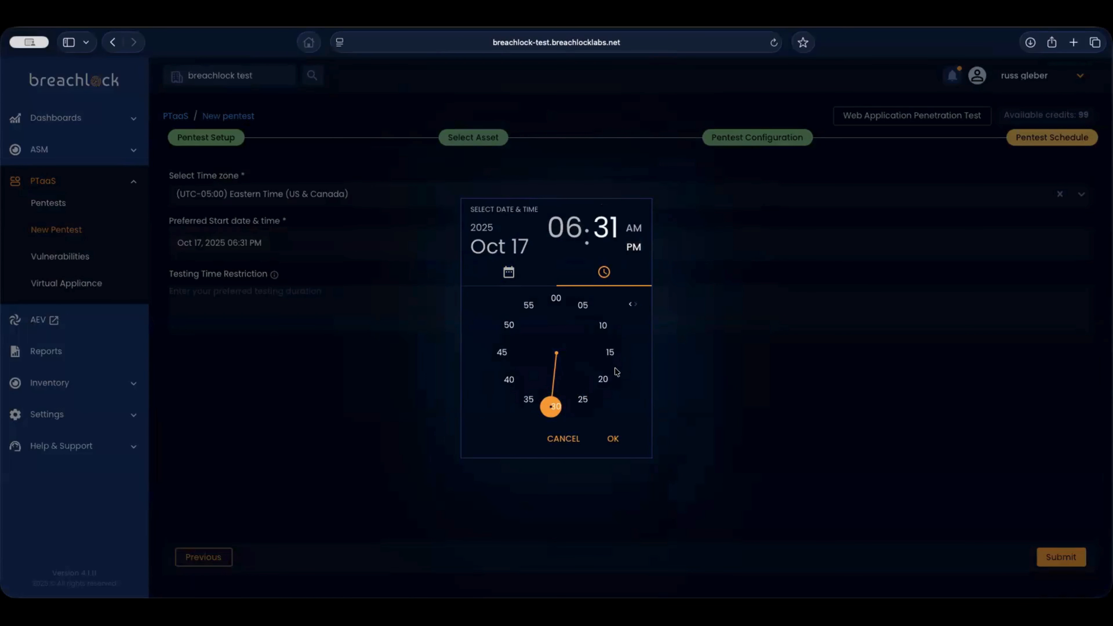
left_click(612, 438)
- Add the restriction 'After hours or weekends only' and submit the pentest request
left_click(291, 297)
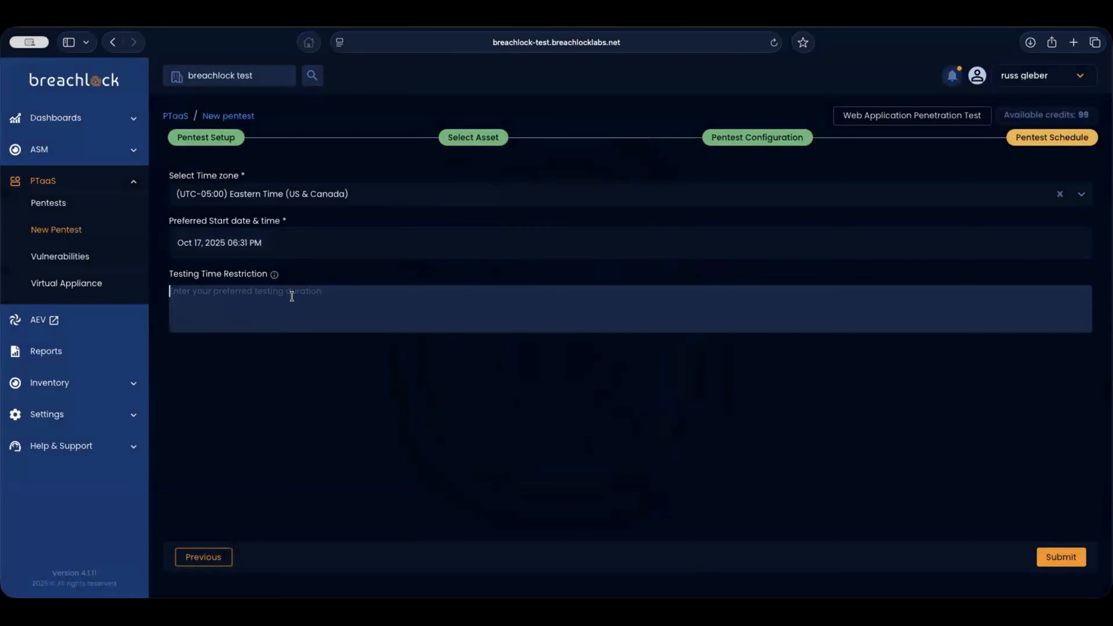
type("After hours or weeke")
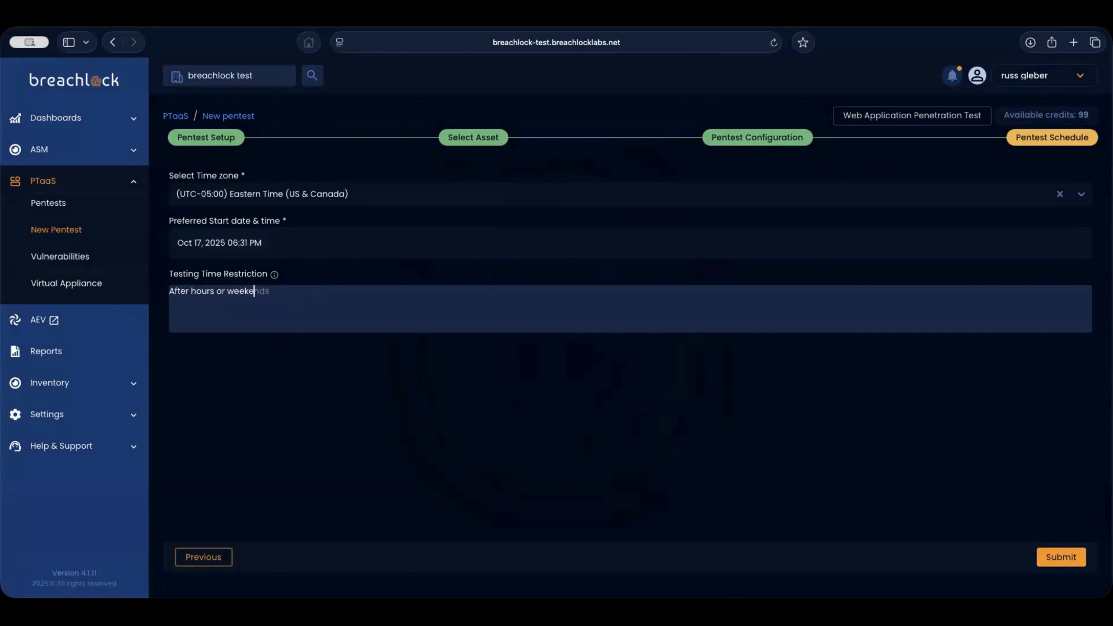
type("nds only")
left_click(569, 380)
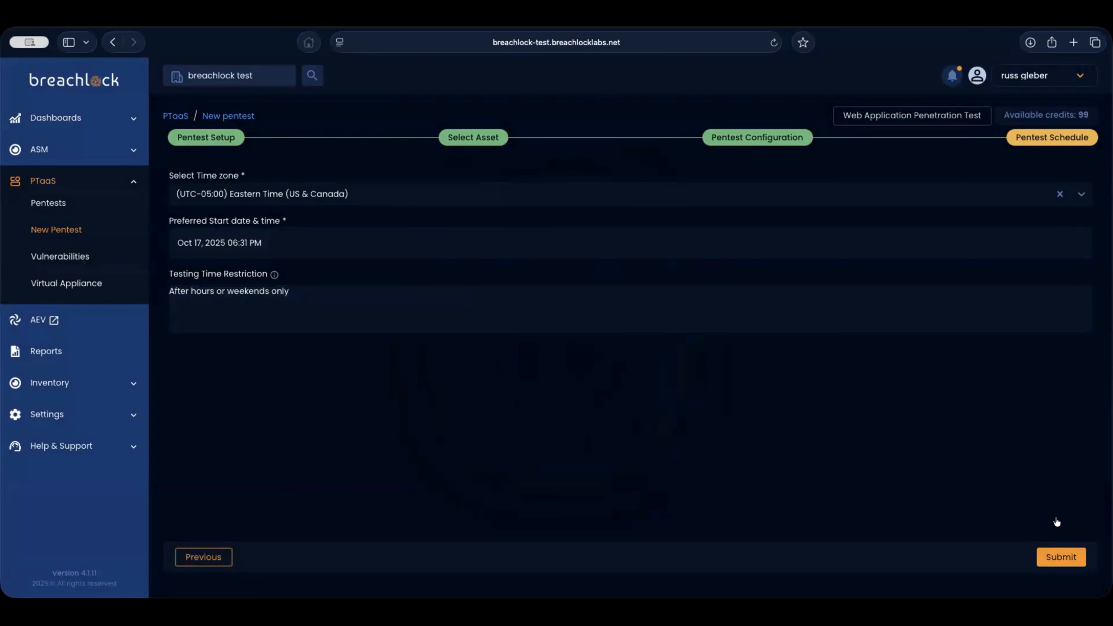
left_click(1062, 556)
left_click(58, 204)
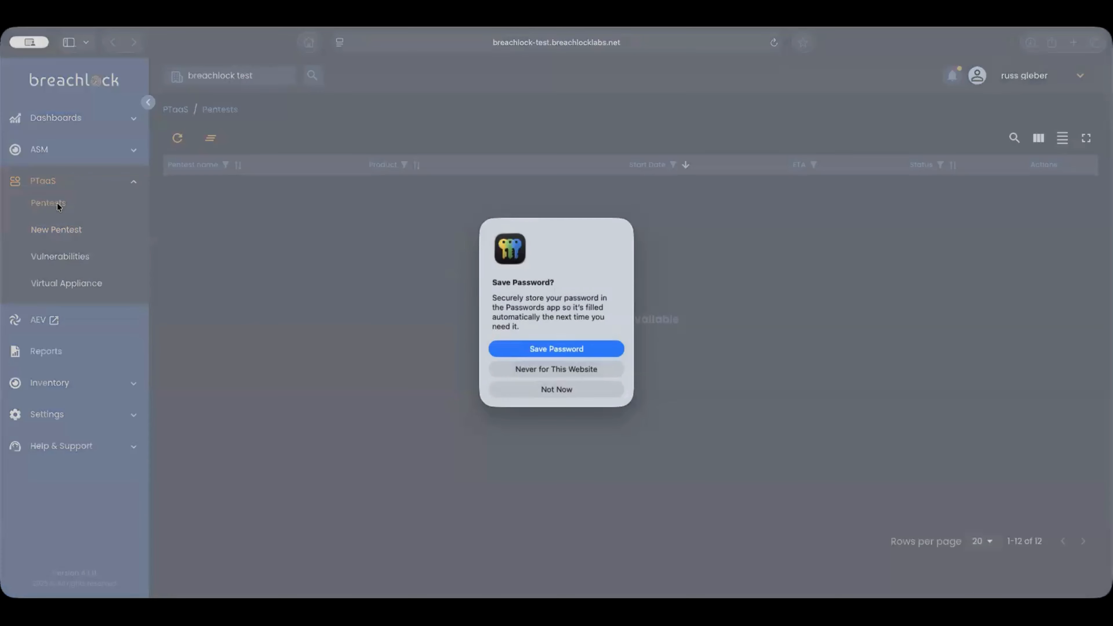
- Decline saving the password and sort the pentests by status, completed first
left_click(553, 389)
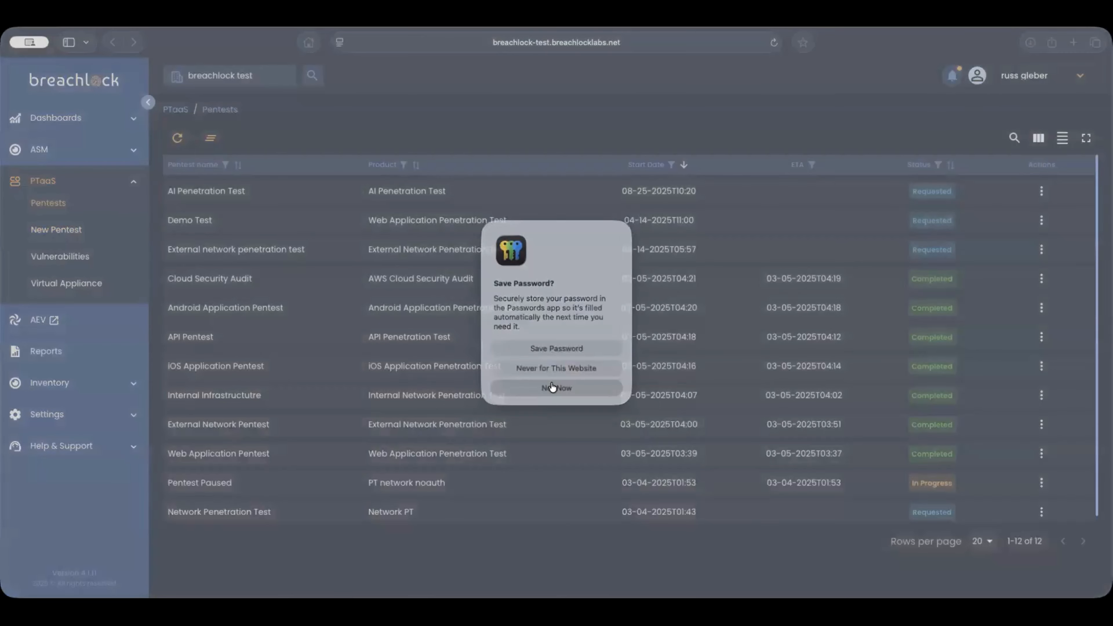
left_click(952, 165)
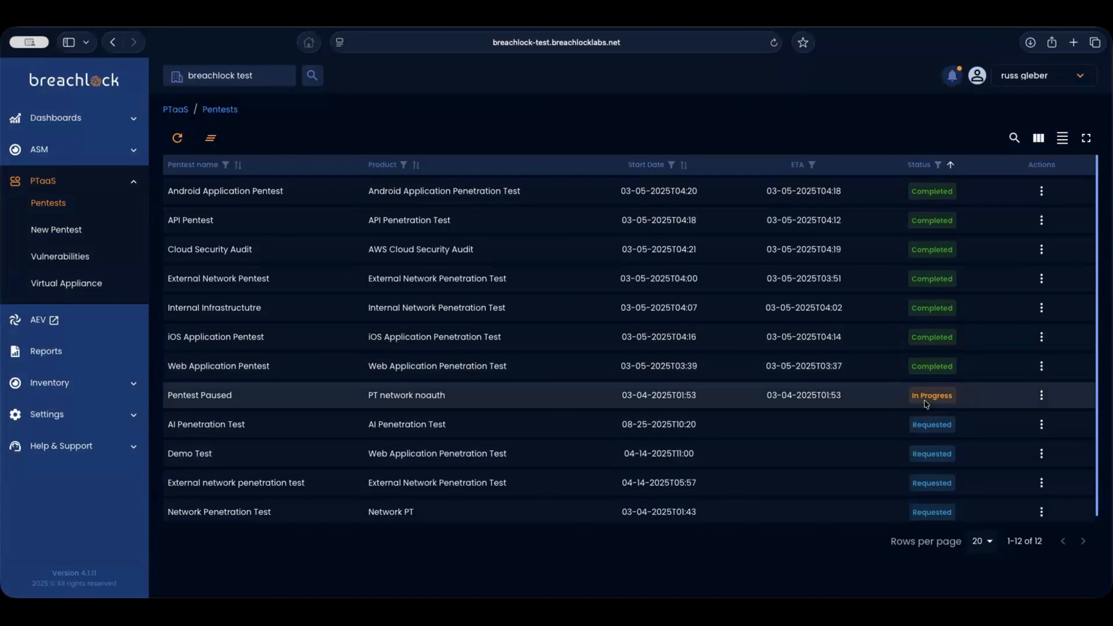
left_click(1042, 395)
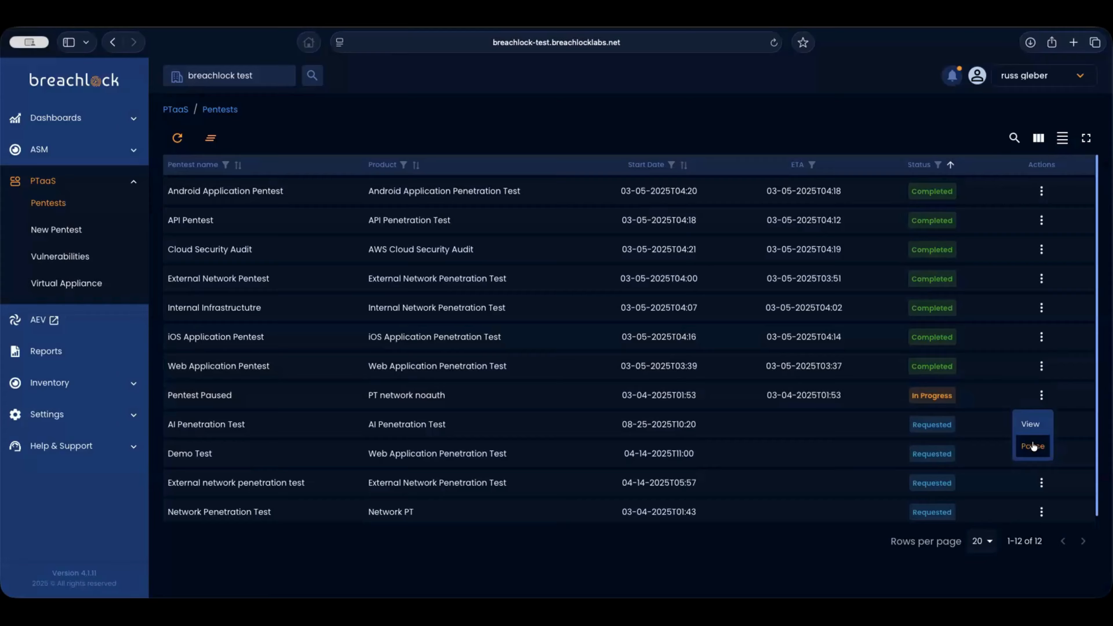
left_click(585, 133)
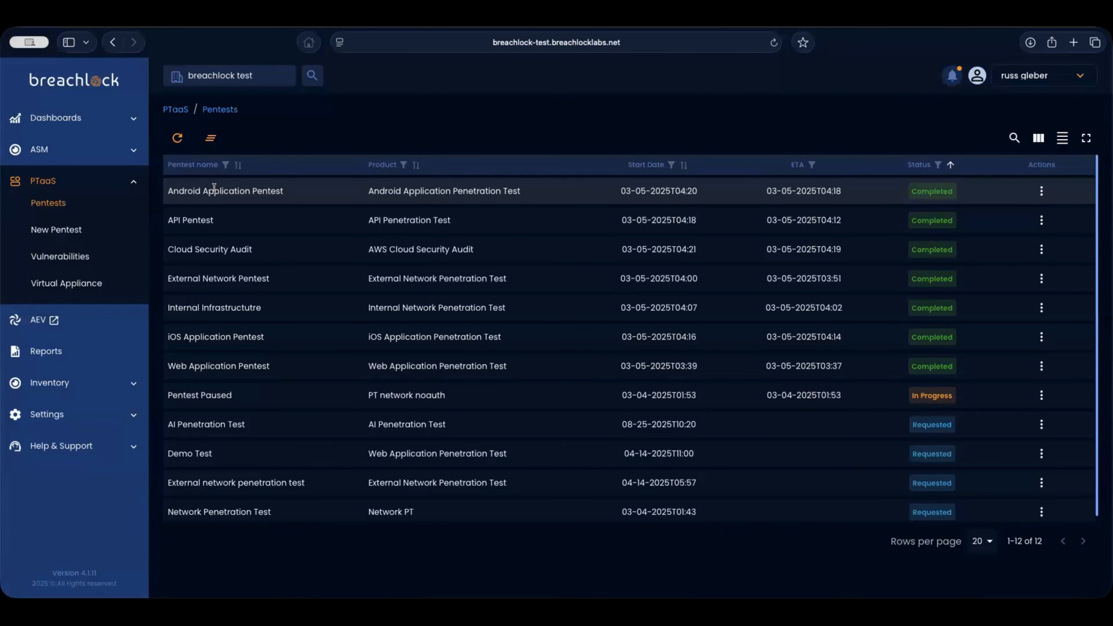
- Open the SMB Server Remote Code Execution Vulnerability from the Vulnerabilities list
left_click(61, 259)
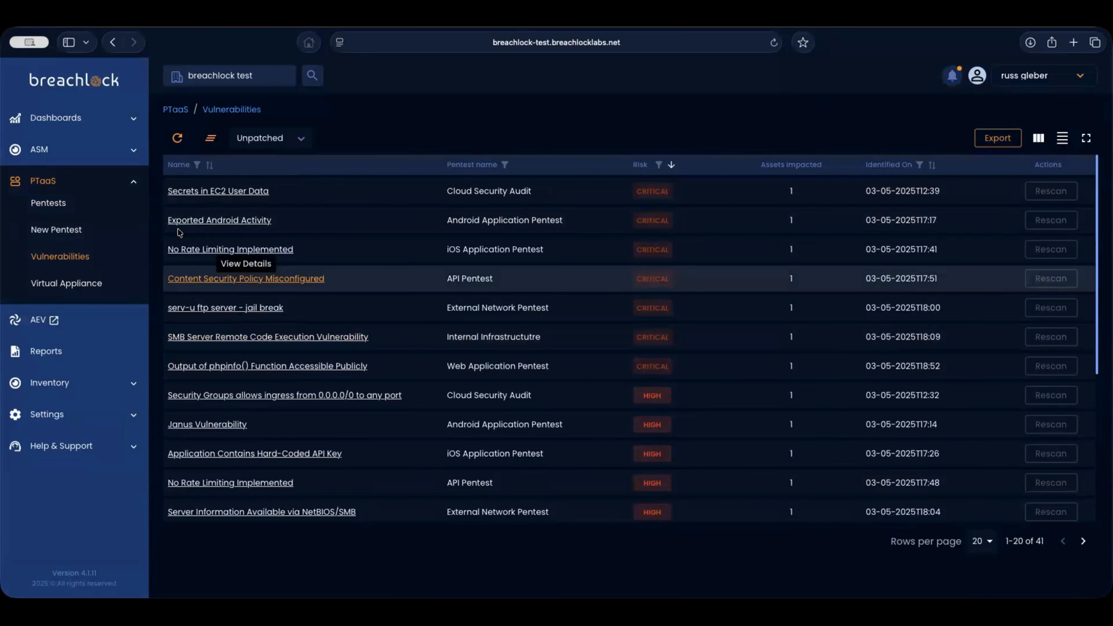
left_click(193, 337)
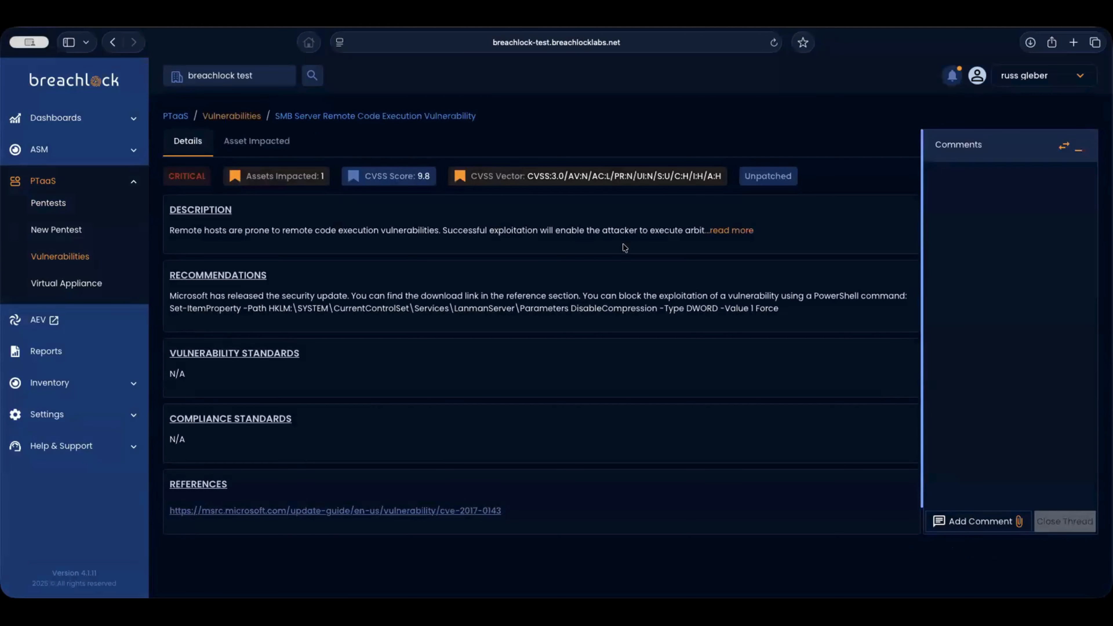
- Expand the SMB finding's description and highlight its standards sections and PowerShell remediation command
left_click(728, 230)
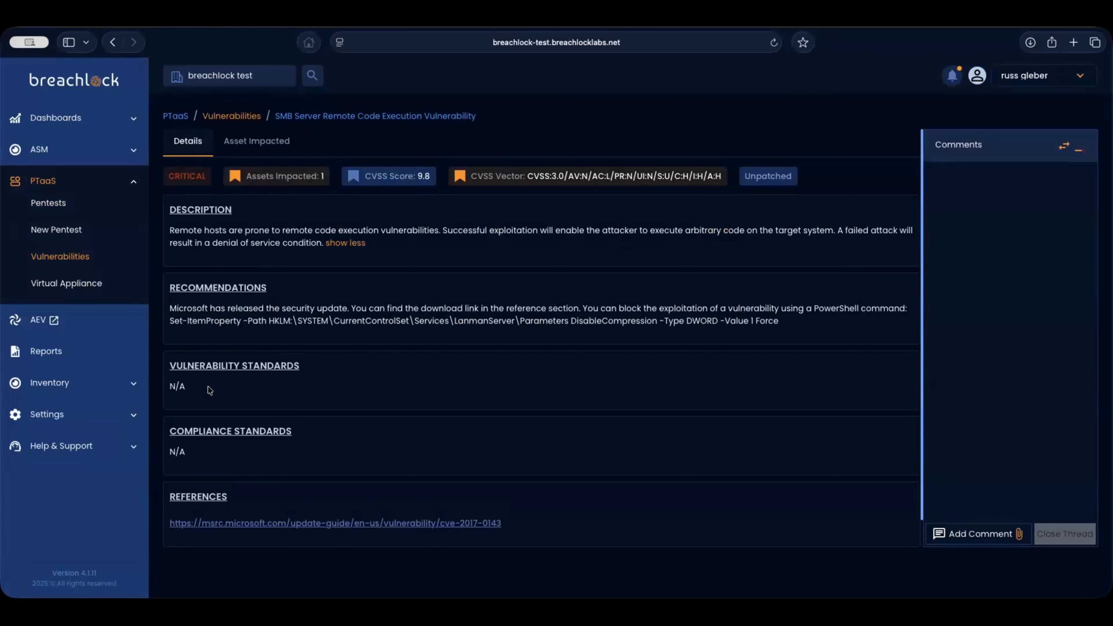
left_click_drag(167, 366, 233, 388)
left_click(233, 387)
left_click_drag(169, 417, 187, 452)
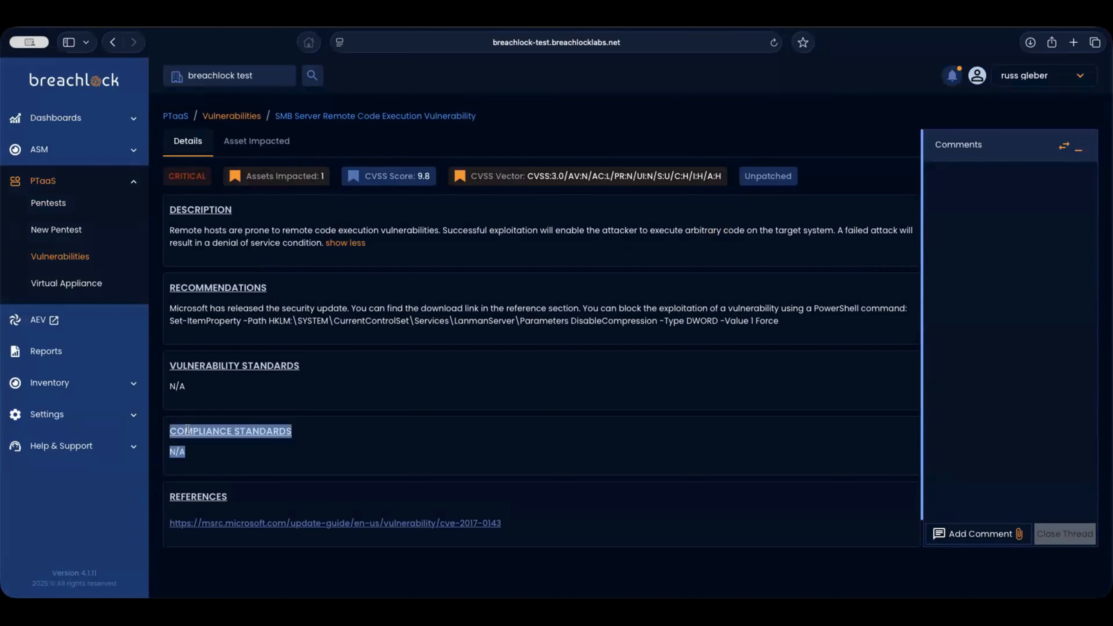
left_click(250, 455)
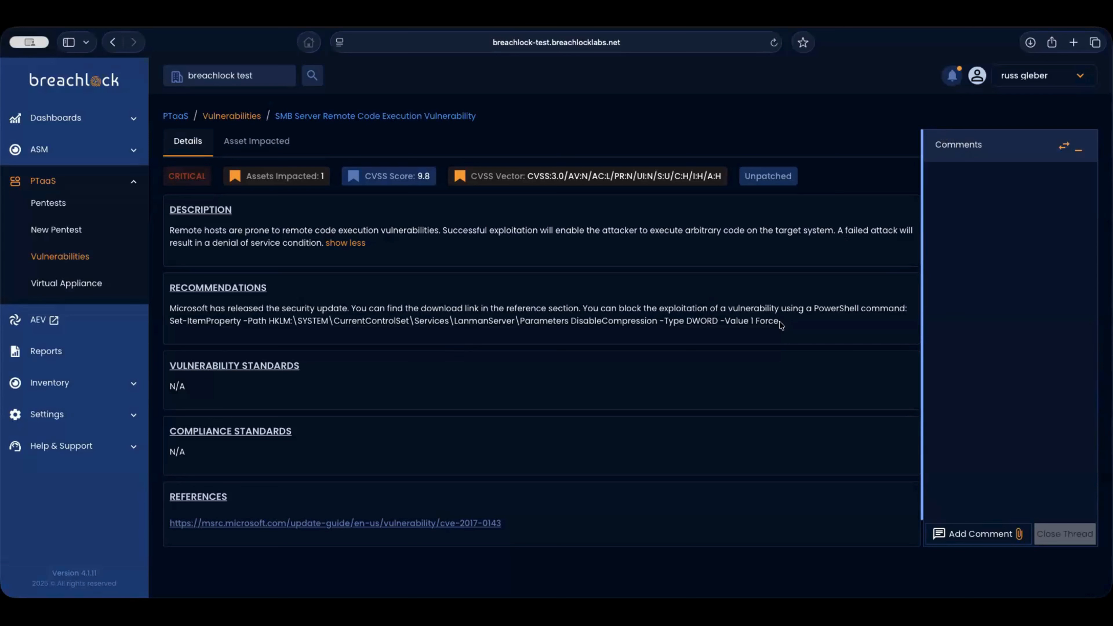
left_click_drag(782, 326, 191, 320)
left_click(867, 435)
- Start a comment, check the attachment options, then view the impacted asset 1.1.1.1
left_click(964, 534)
left_click(970, 491)
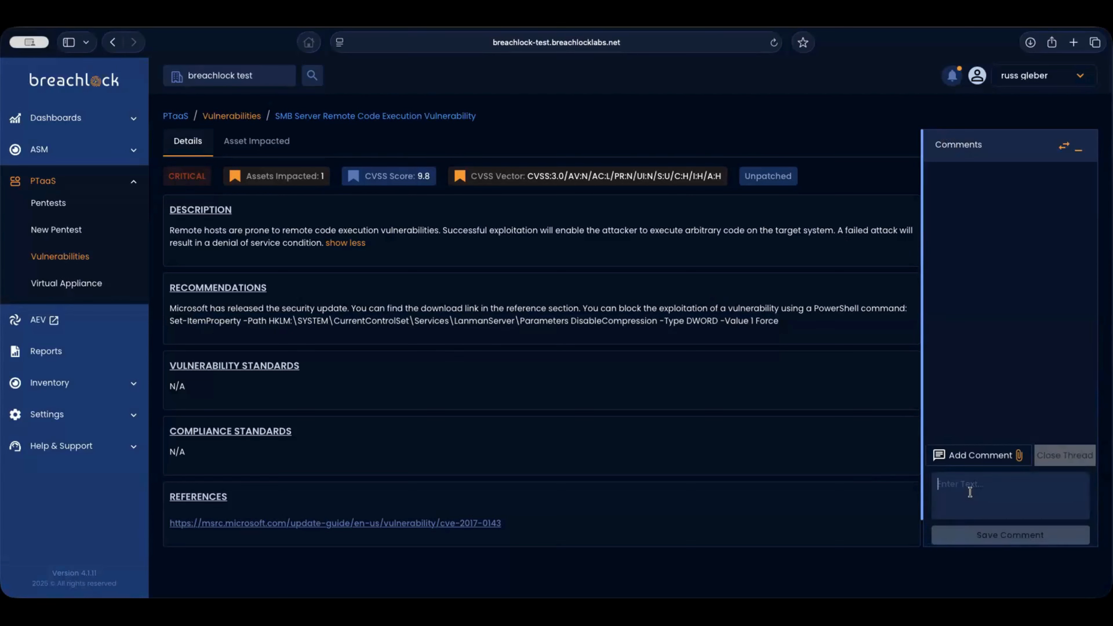
left_click(1018, 457)
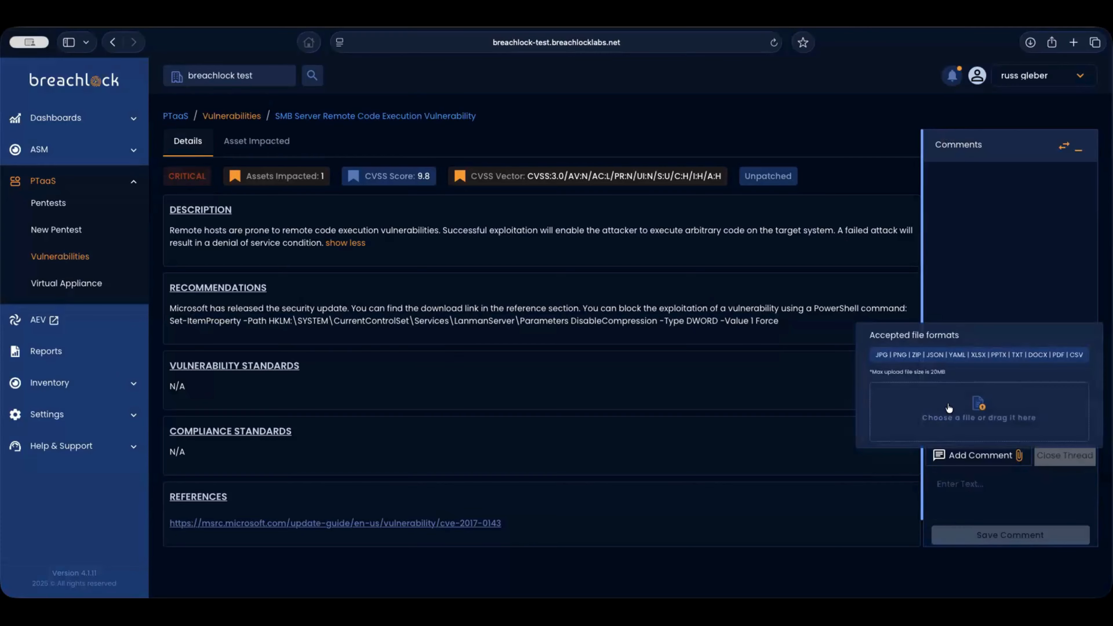
left_click(964, 263)
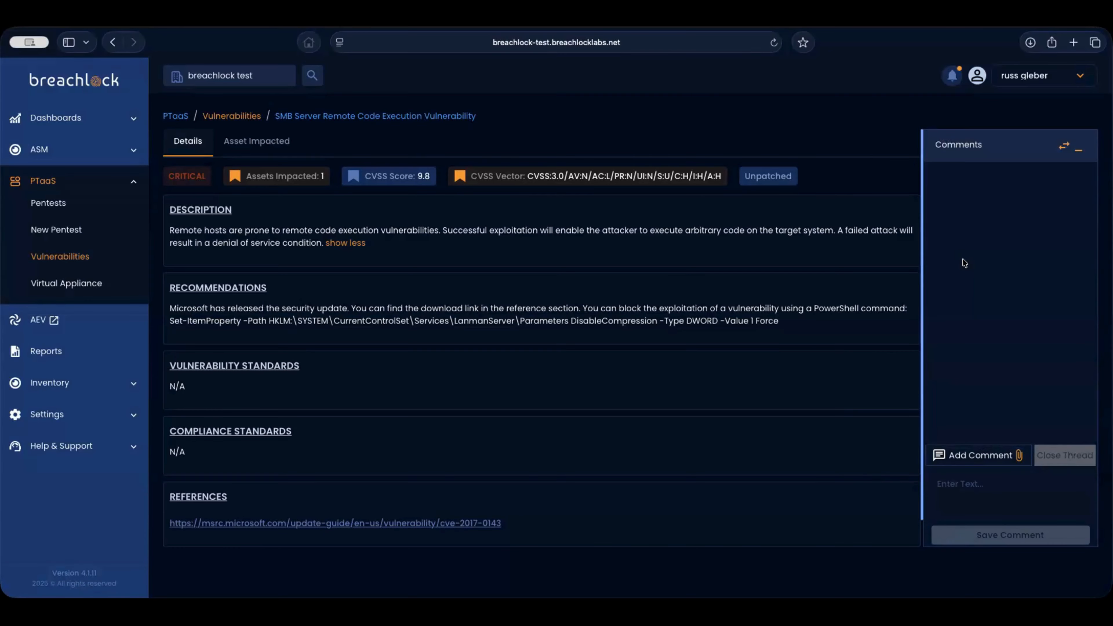
left_click(950, 491)
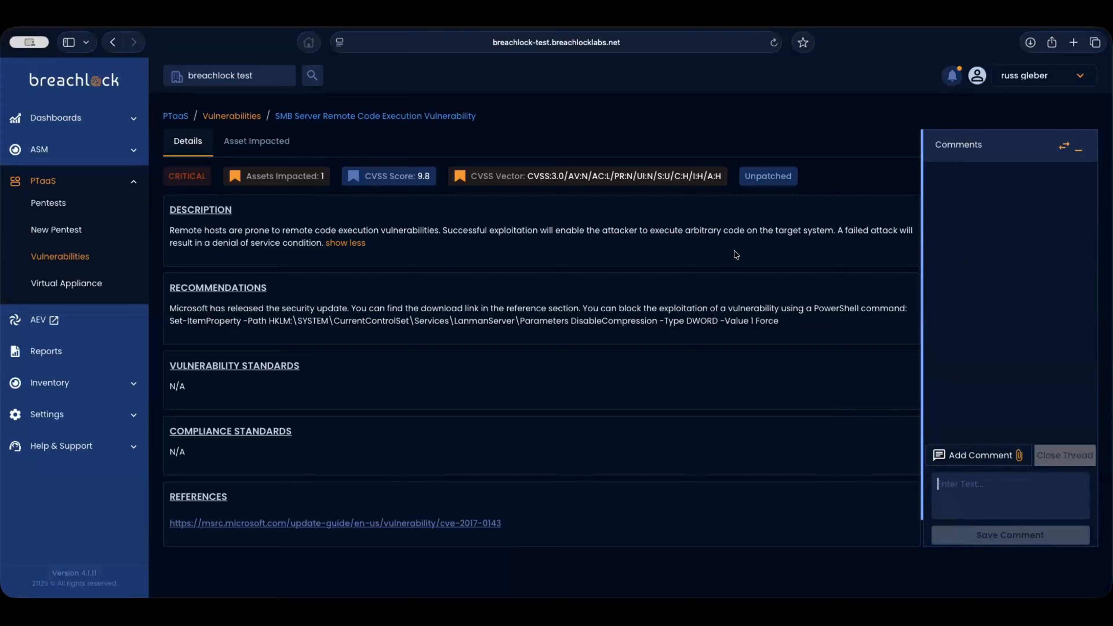
left_click(267, 143)
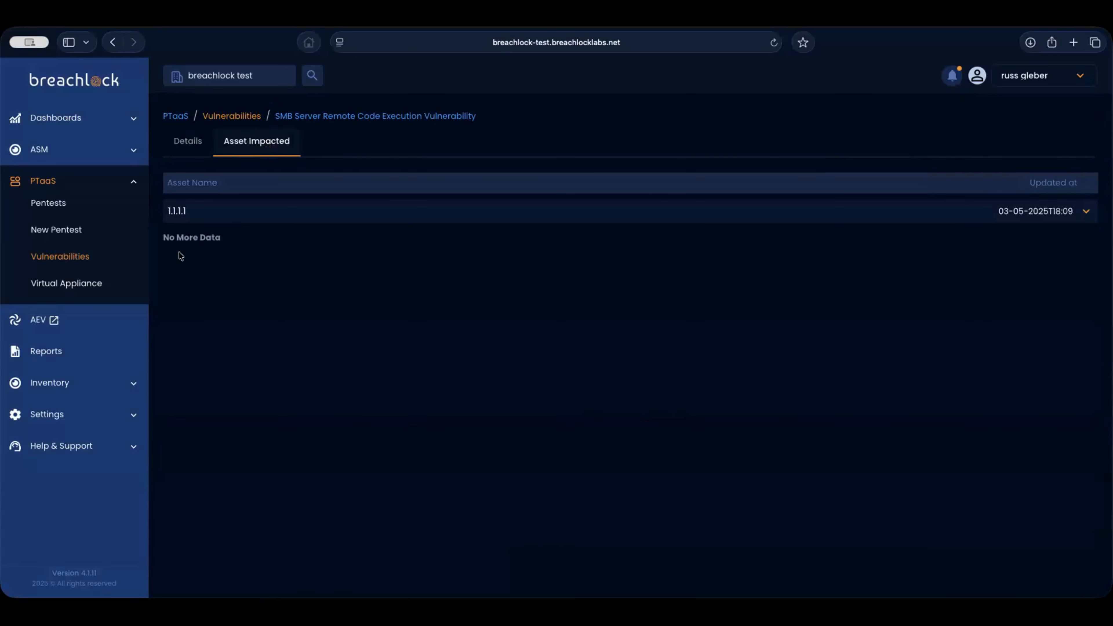
- Expand and collapse the 1.1.1.1 asset's evidence, then return to the Vulnerabilities list
left_click(206, 216)
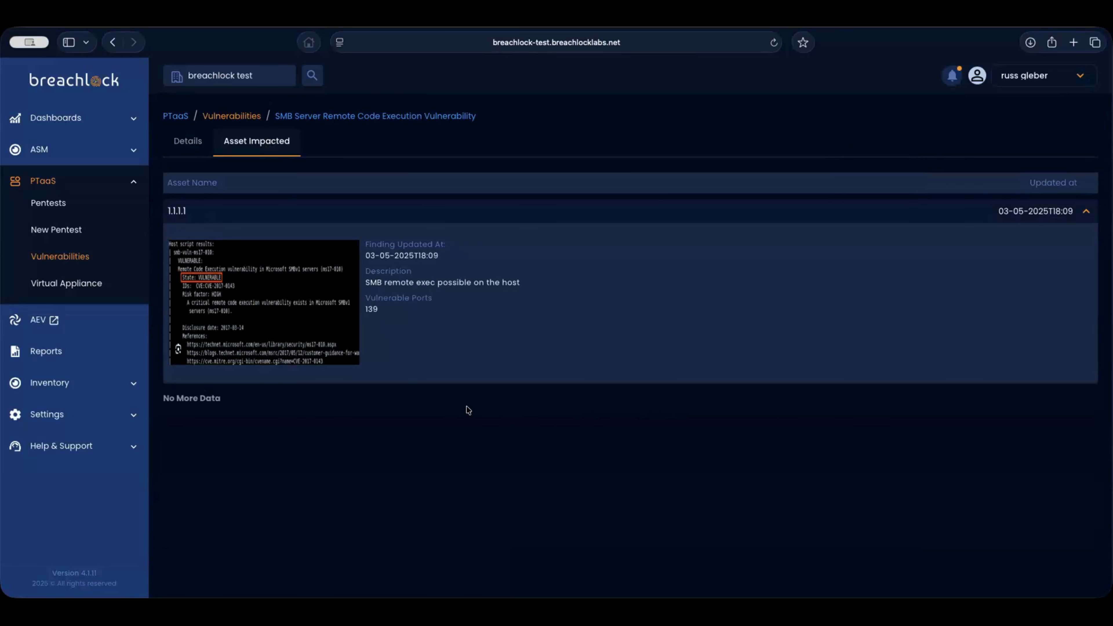
left_click(402, 209)
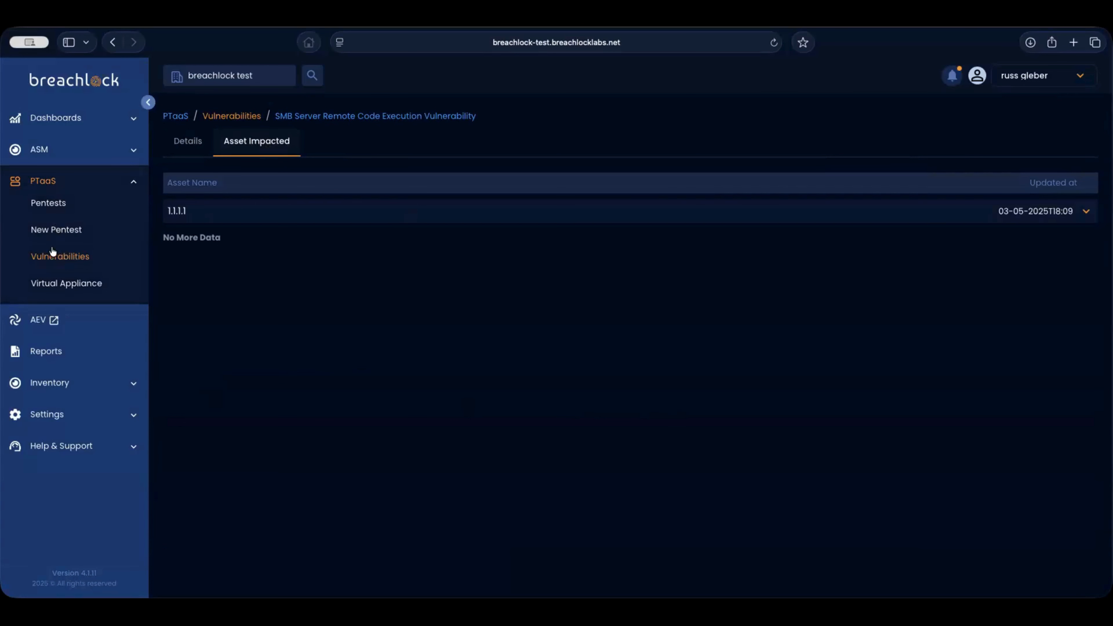
left_click(52, 259)
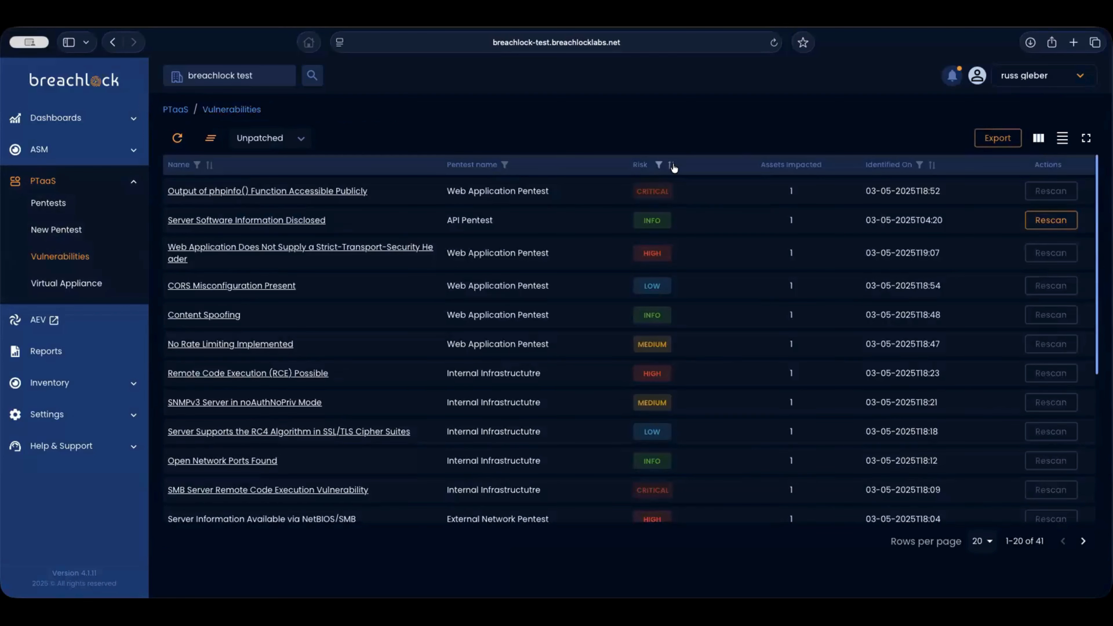
- Sort vulnerabilities by risk, leave the status filter on Unpatched, and go to Reports
left_click(672, 165)
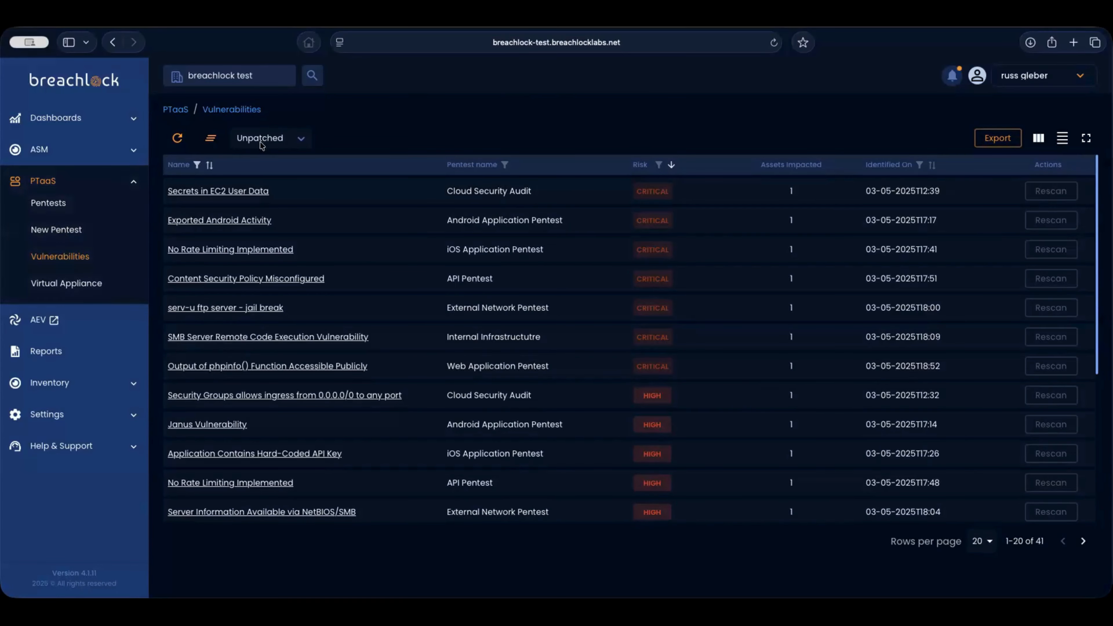
left_click(280, 141)
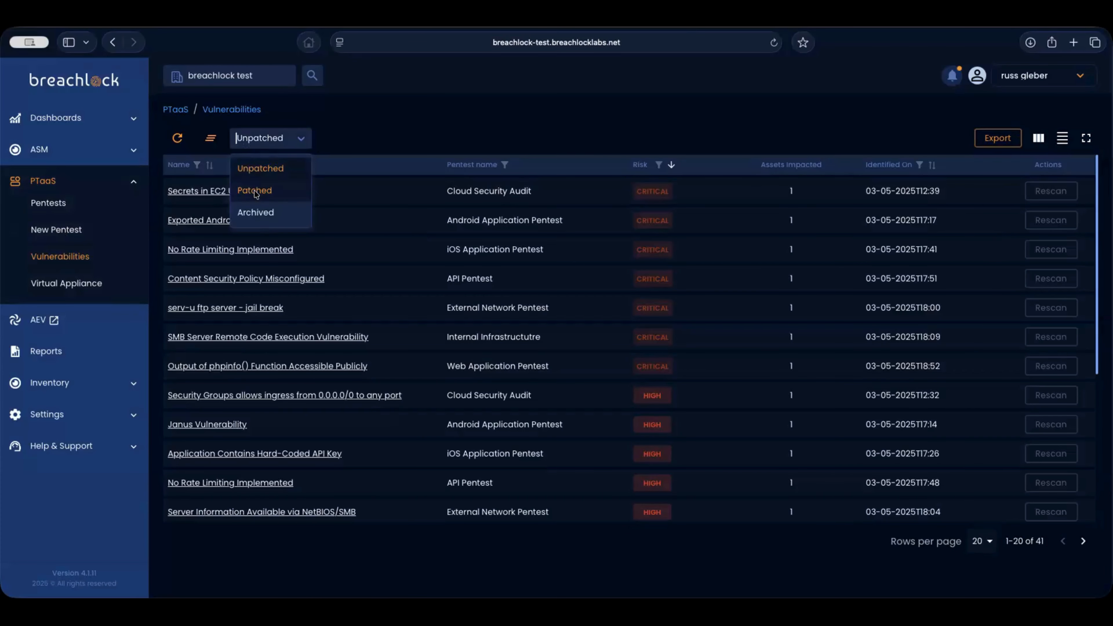
left_click(370, 138)
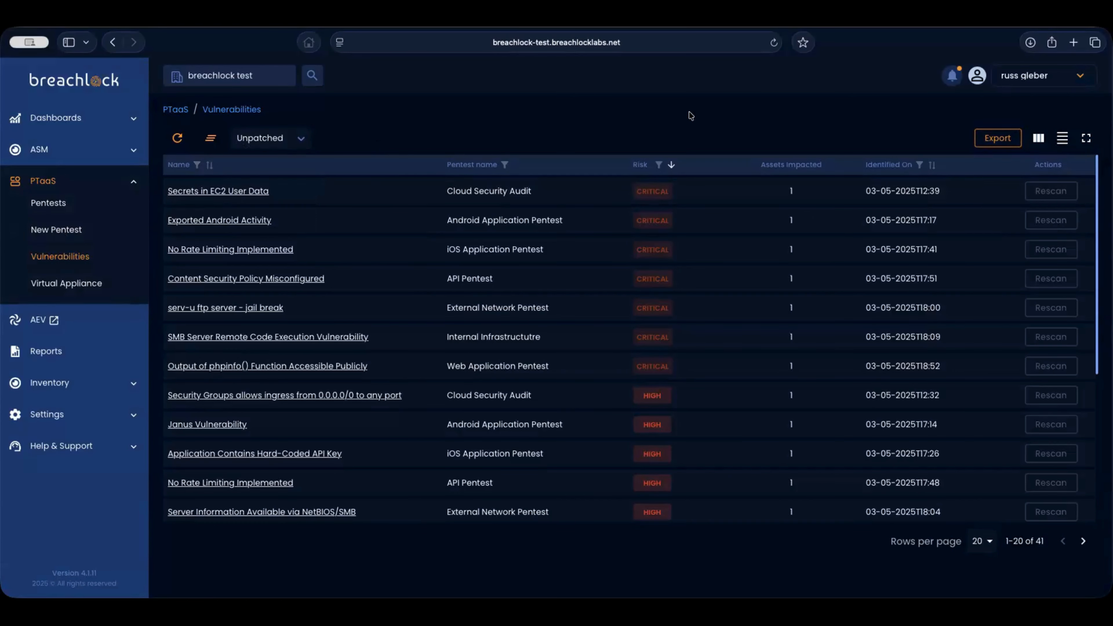
left_click(66, 353)
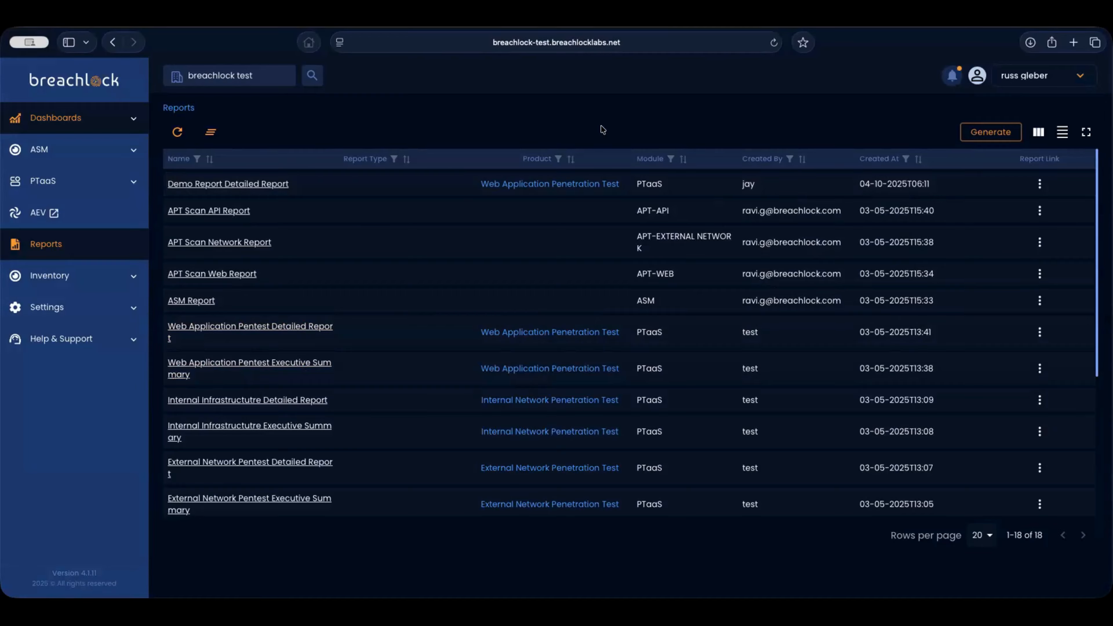
- Open the Generate Report dialog from the Reports page
left_click(992, 133)
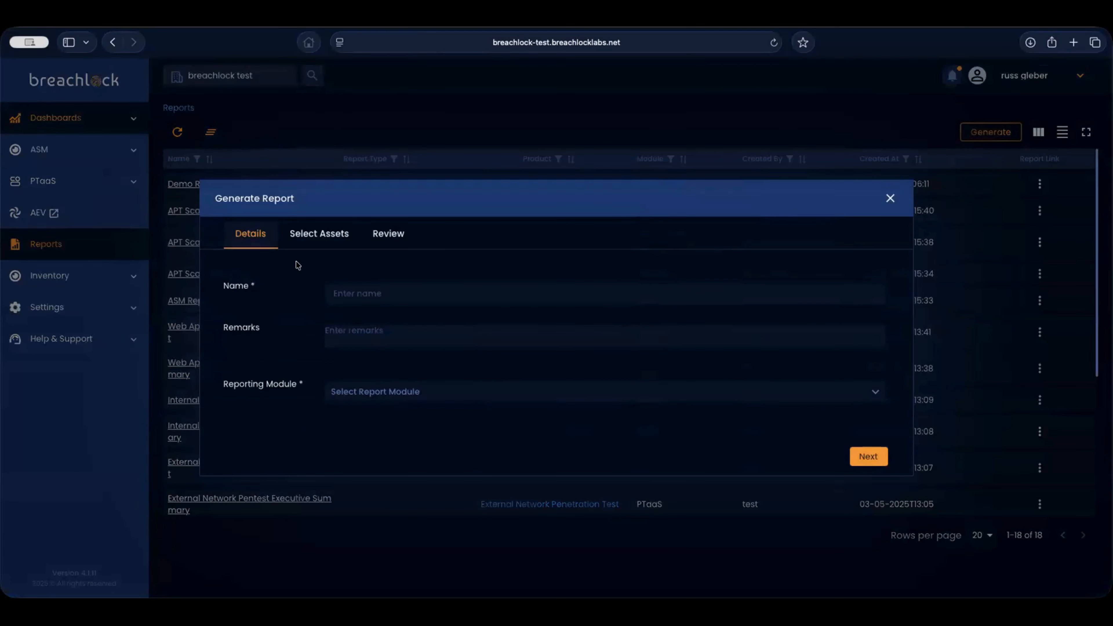
- Name the report 'Pentest Report - HITRUST Auditor' as a PTaaS PDF Executive Summary
left_click(379, 294)
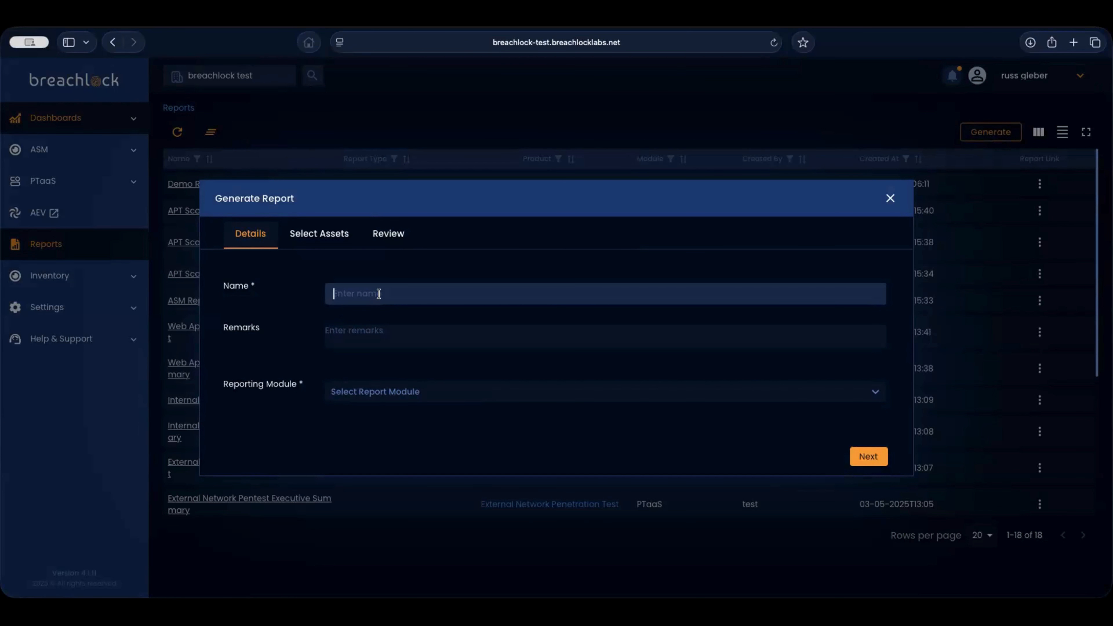
type("Pentest Report - HITRUST Audito")
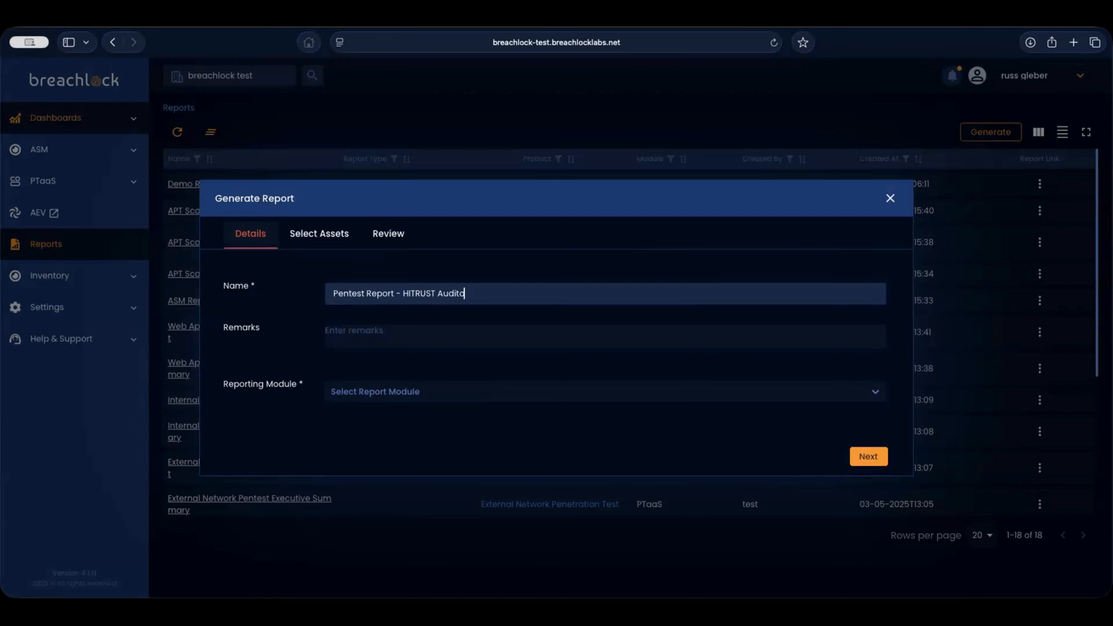
type("r")
left_click(370, 393)
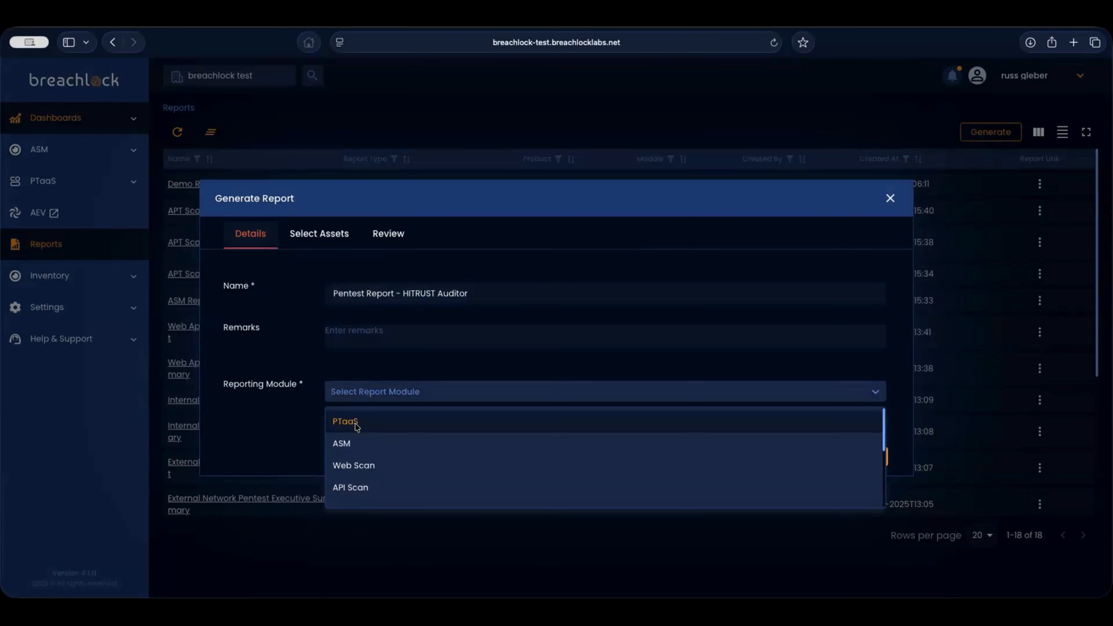
left_click(345, 421)
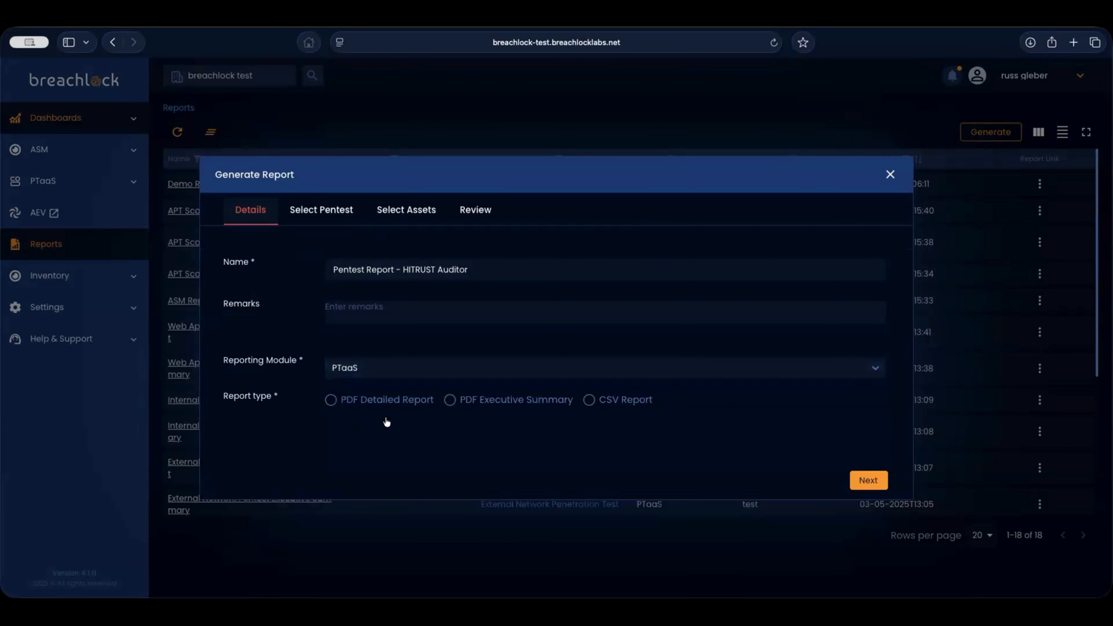
left_click(451, 400)
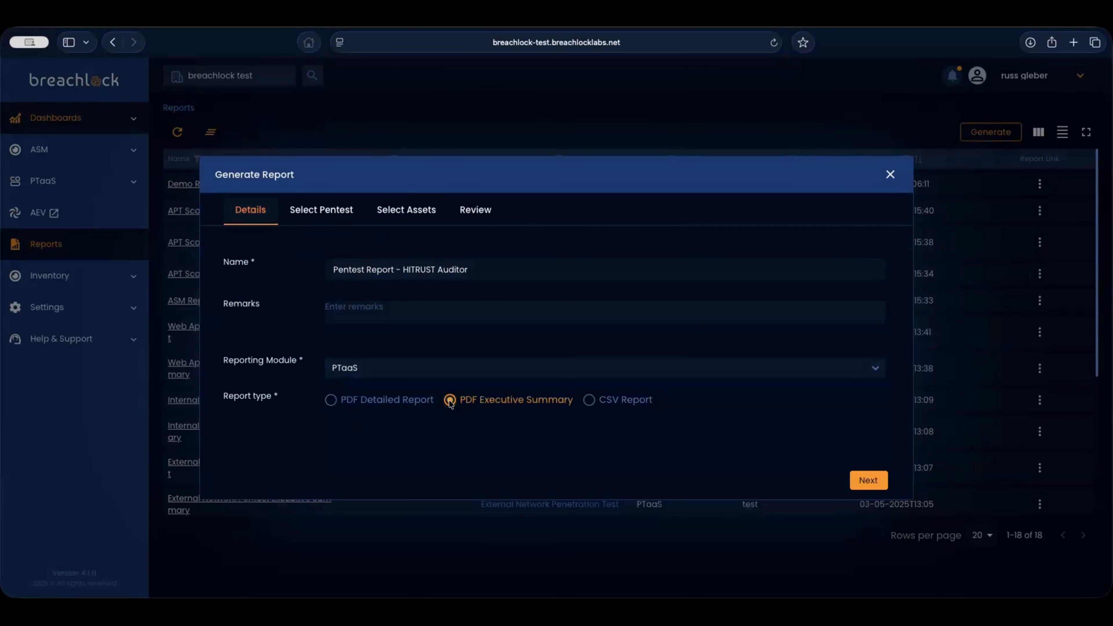
left_click(320, 215)
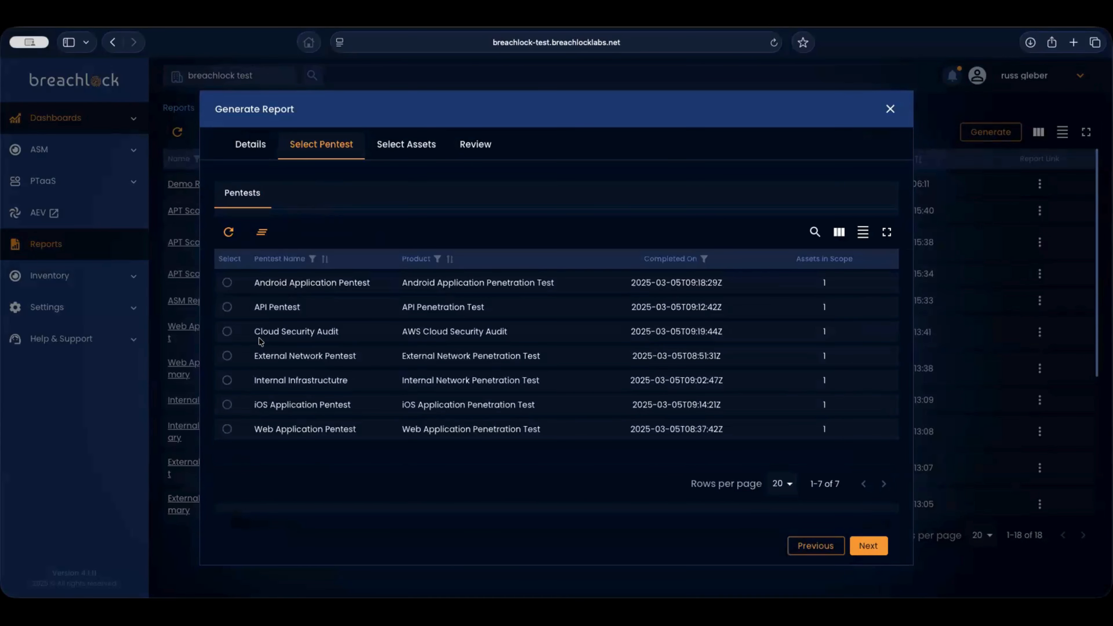
- Pick the External Network Pentest, view its IP address assets, then close the report dialog
left_click(227, 356)
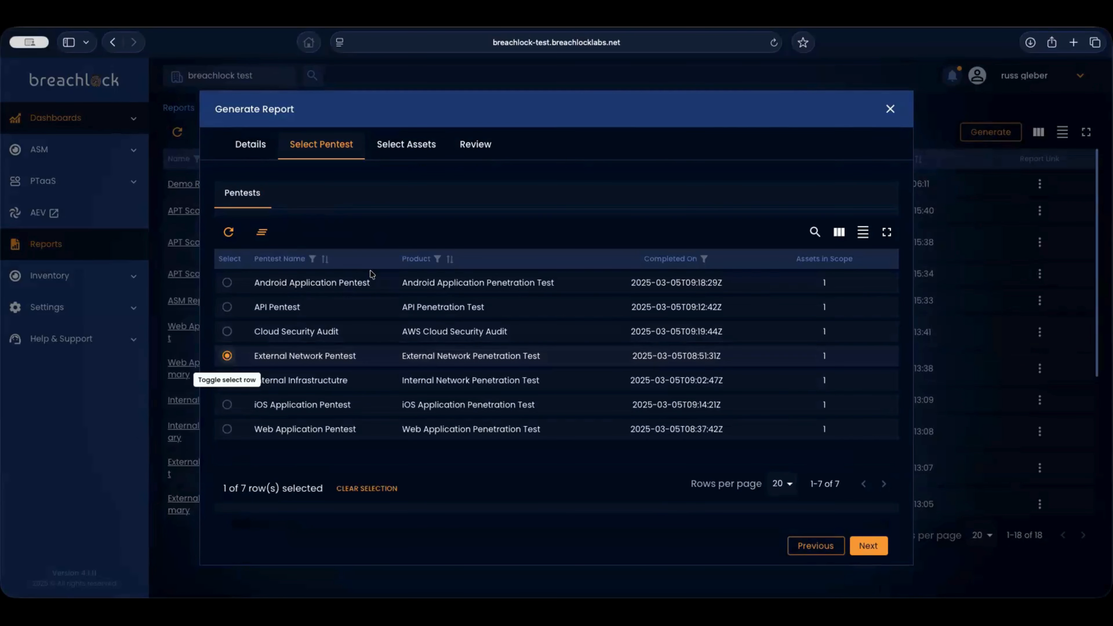
left_click(401, 149)
left_click(312, 192)
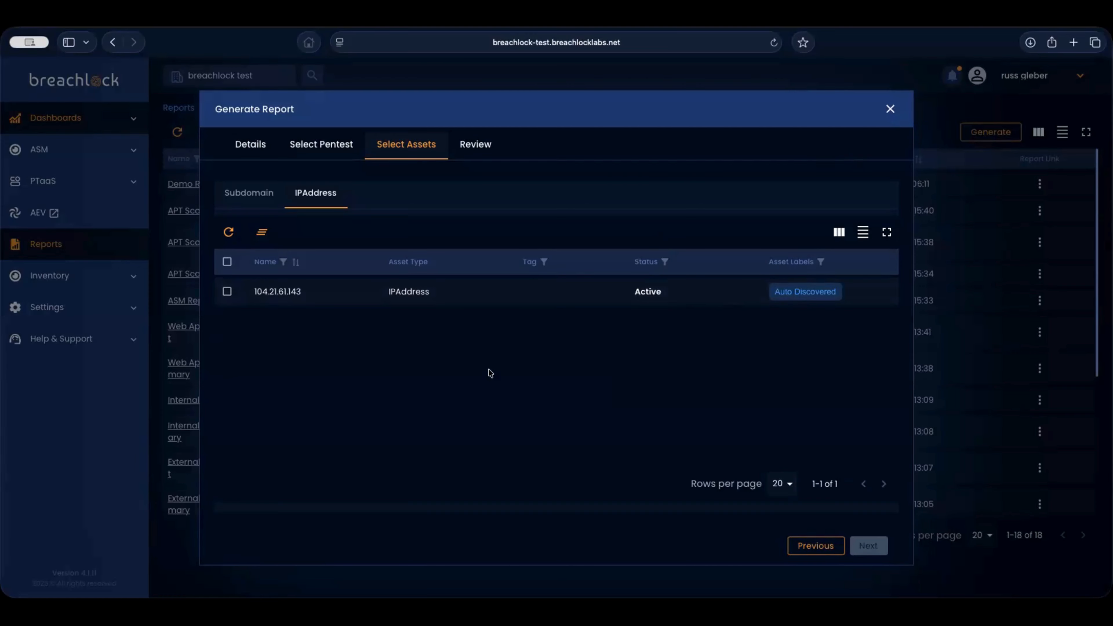
left_click(890, 109)
left_click(56, 310)
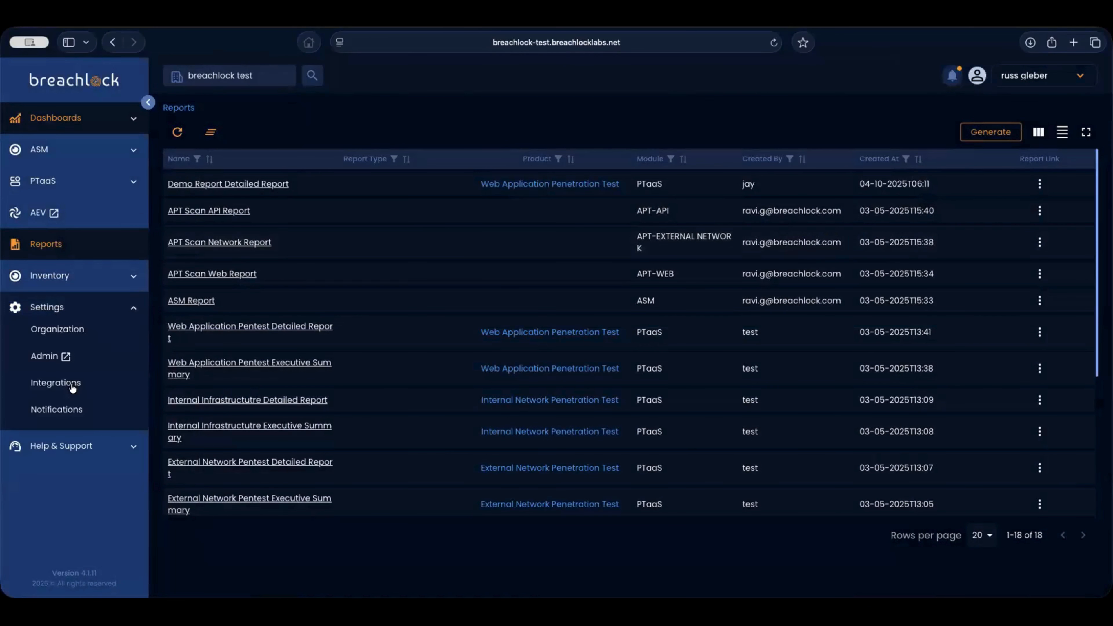
- Go to Integrations settings and open the Jira Cloud connection form
left_click(66, 384)
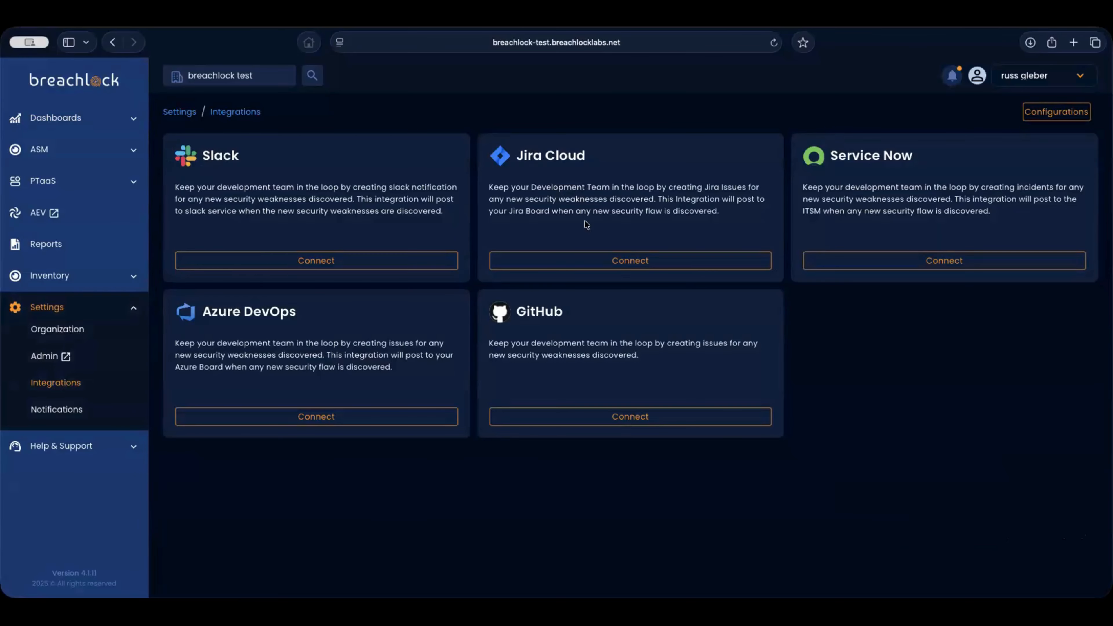
left_click(617, 262)
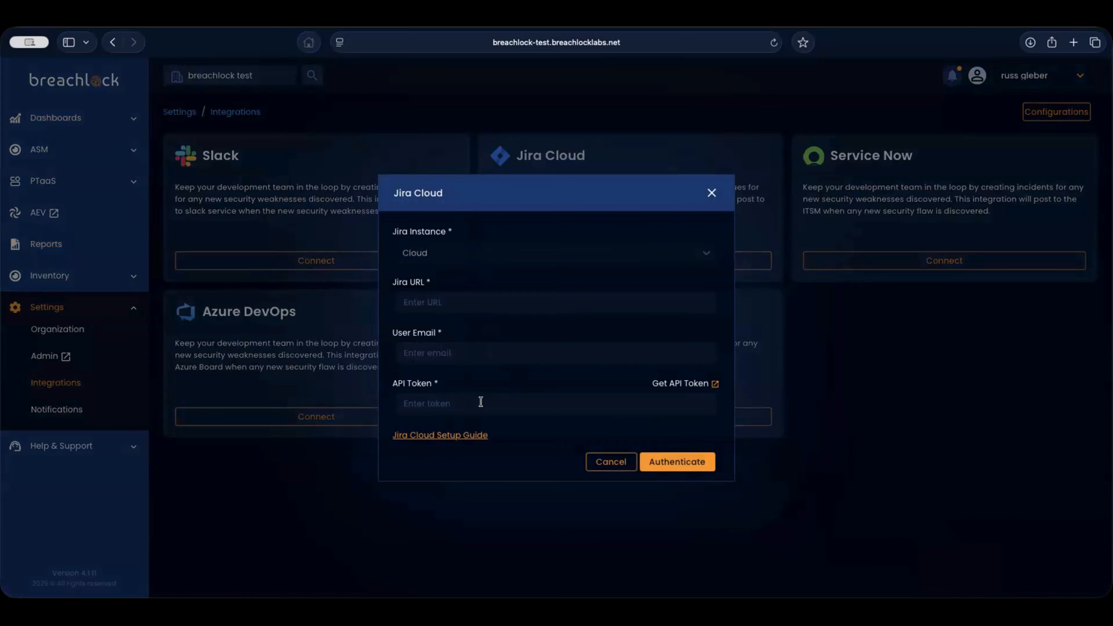
- Dismiss the Jira Cloud form without connecting and open the Organization settings
left_click(710, 193)
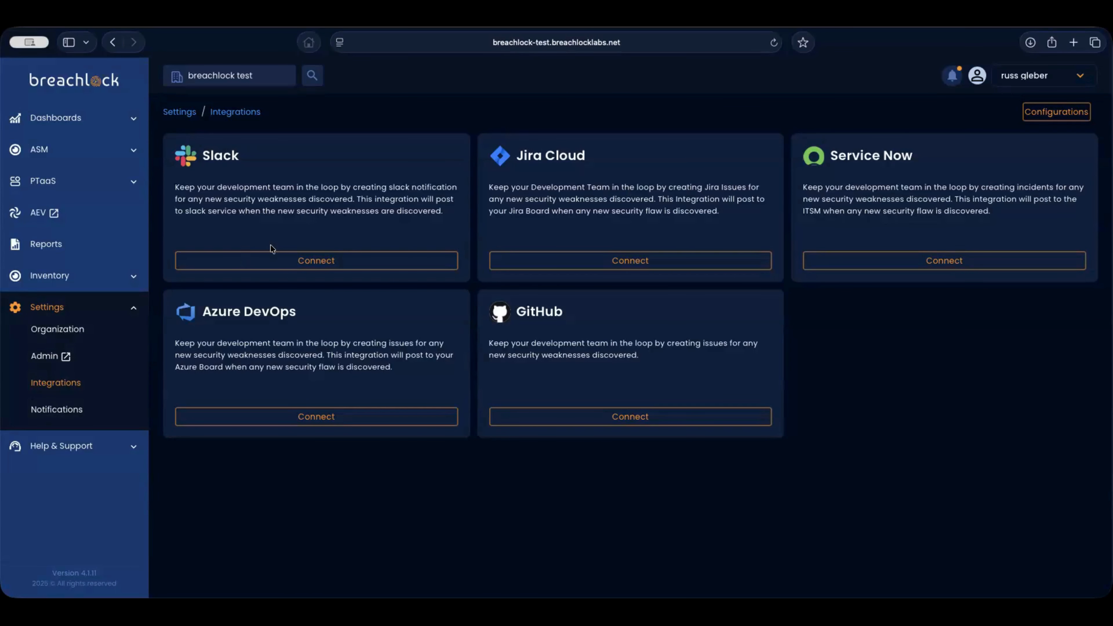
left_click(58, 328)
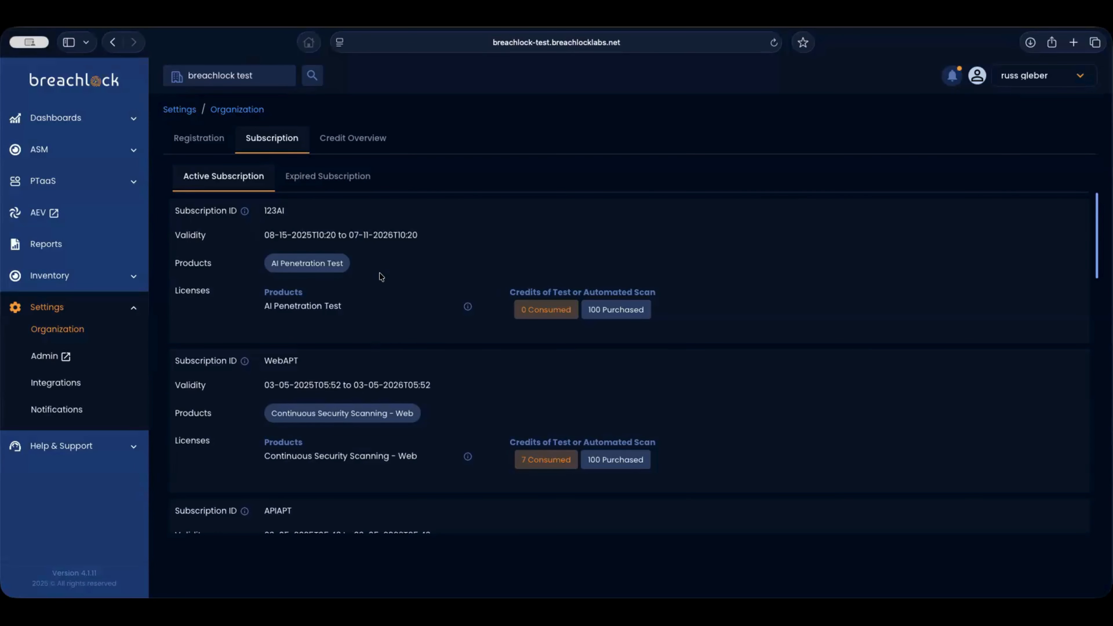
- Scroll through the active subscription cards, checking credits consumed such as 1 of 100 per product
scroll(407, 307, "down", 5)
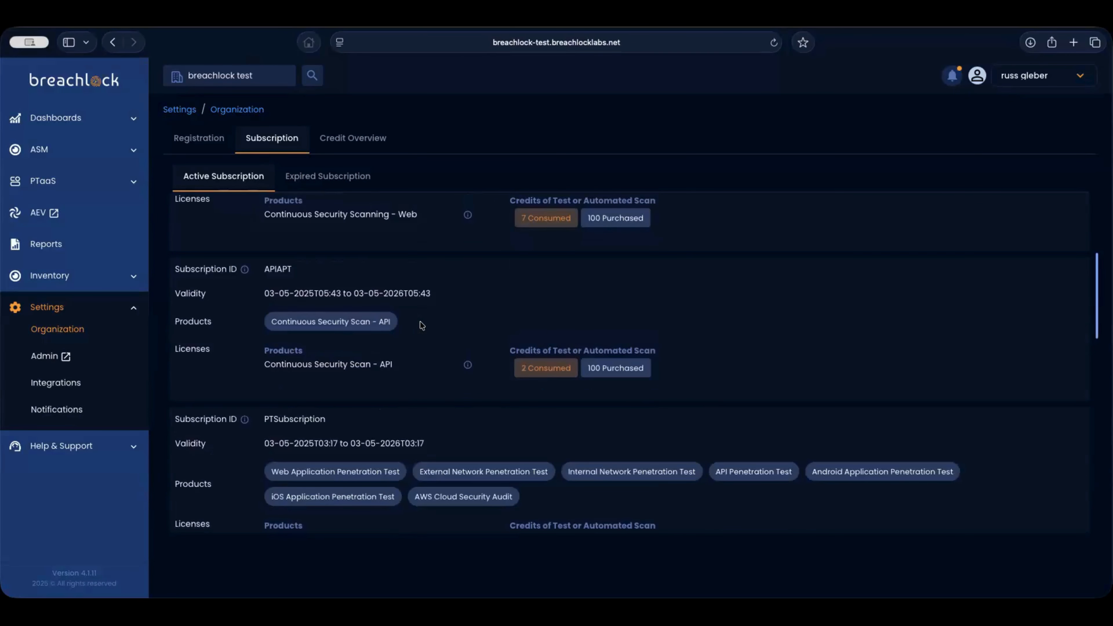
scroll(420, 324, "down", 5)
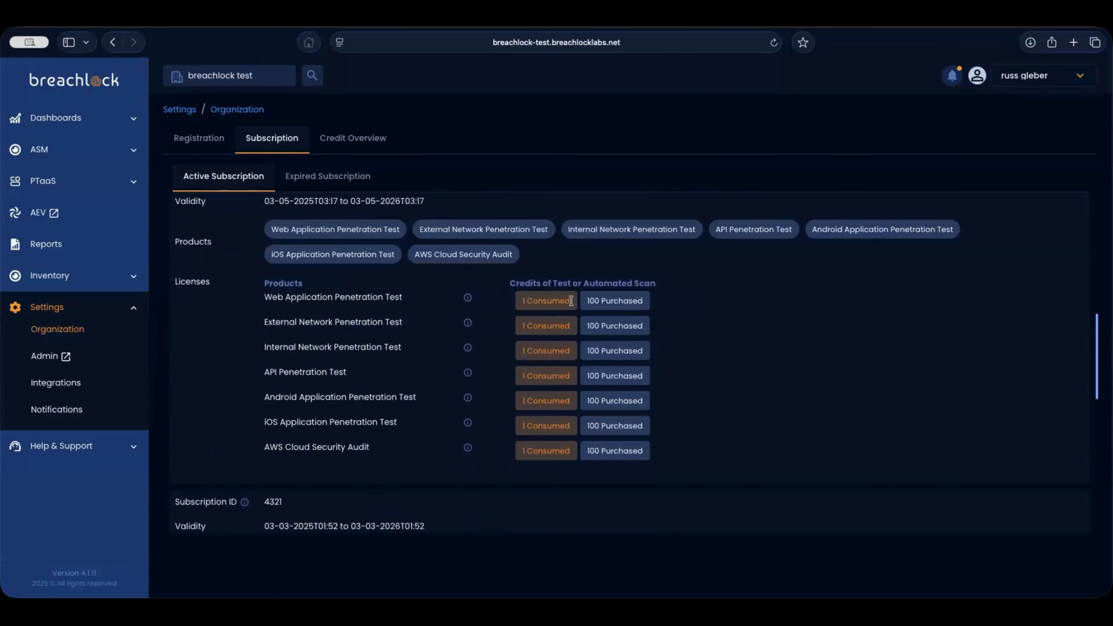
left_click_drag(644, 301, 561, 301)
left_click(419, 196)
left_click(55, 119)
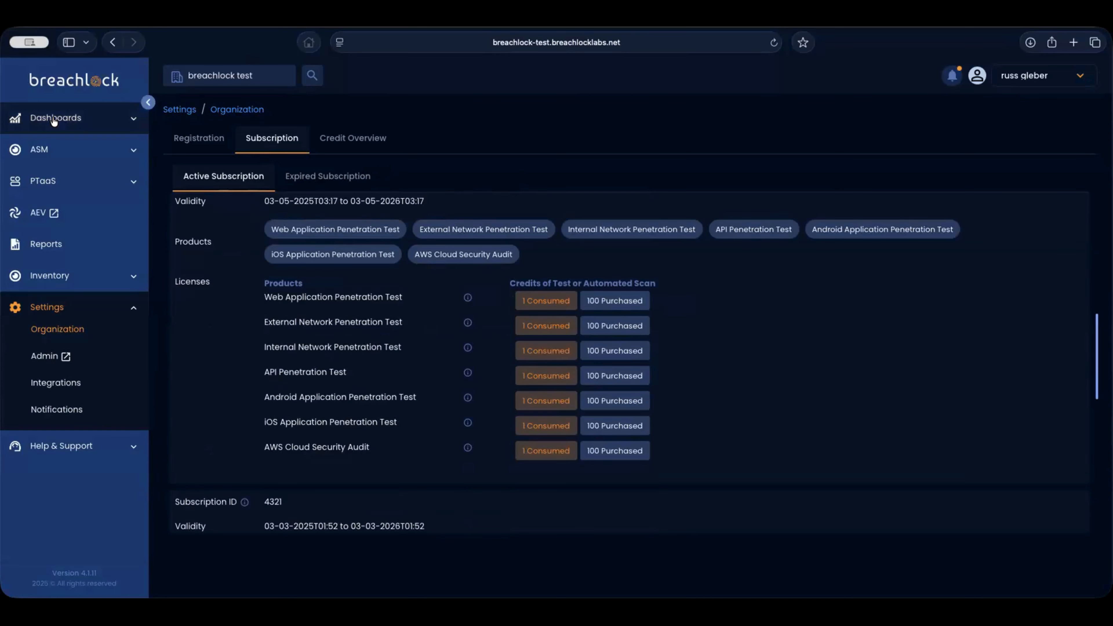
- Open the PTaaS dashboard showing Critical overall risk and pentest categories
left_click(152, 166)
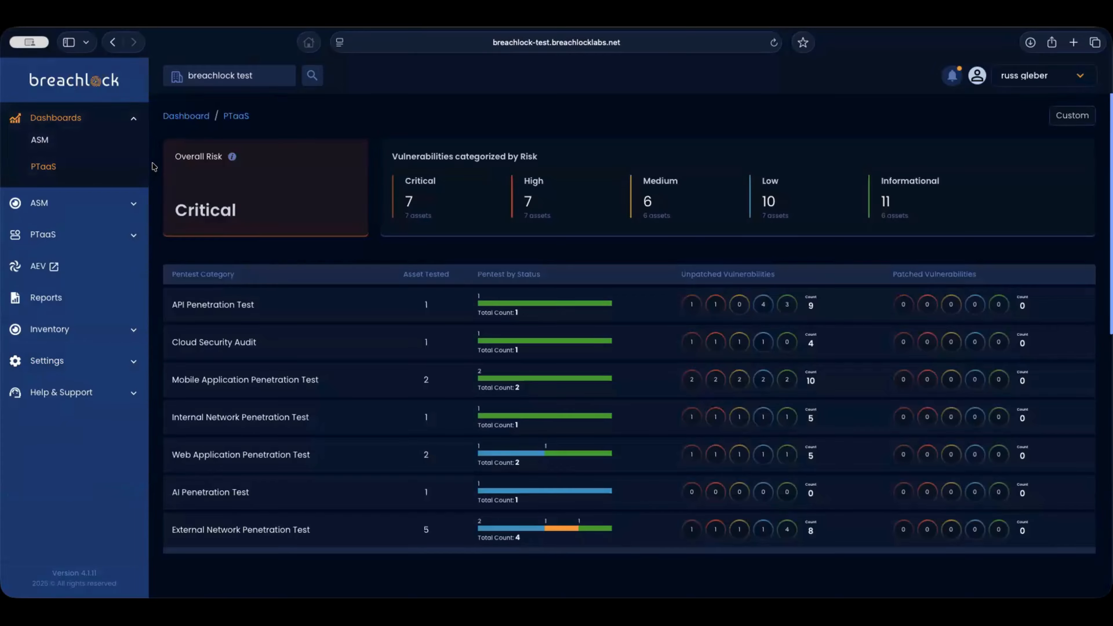